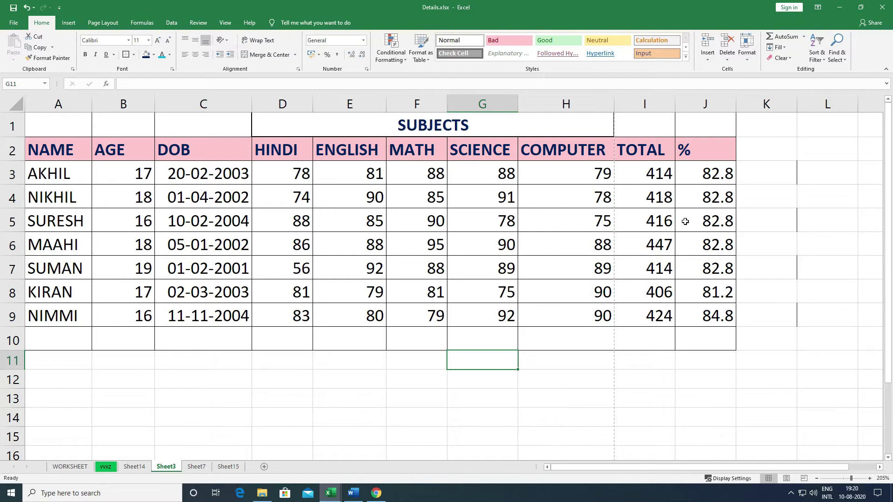
{"action": "left_click", "coordinate": [750, 66]}
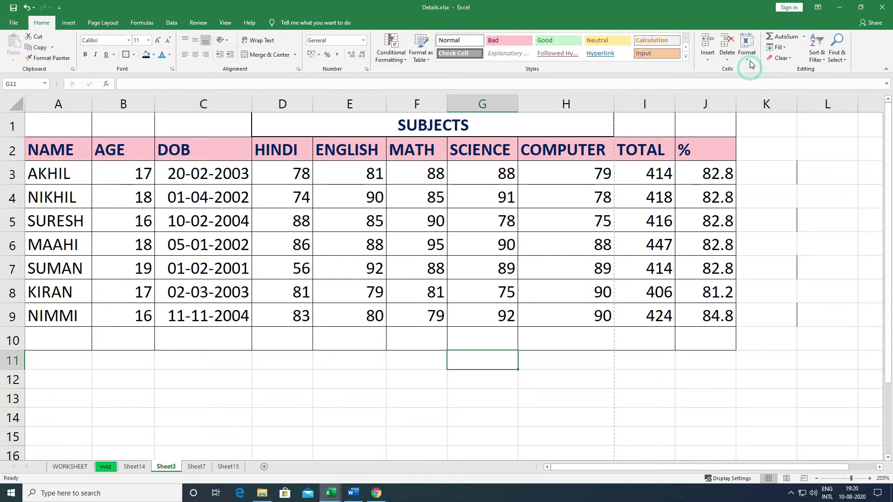
{"action": "mouse_move", "coordinate": [773, 194]}
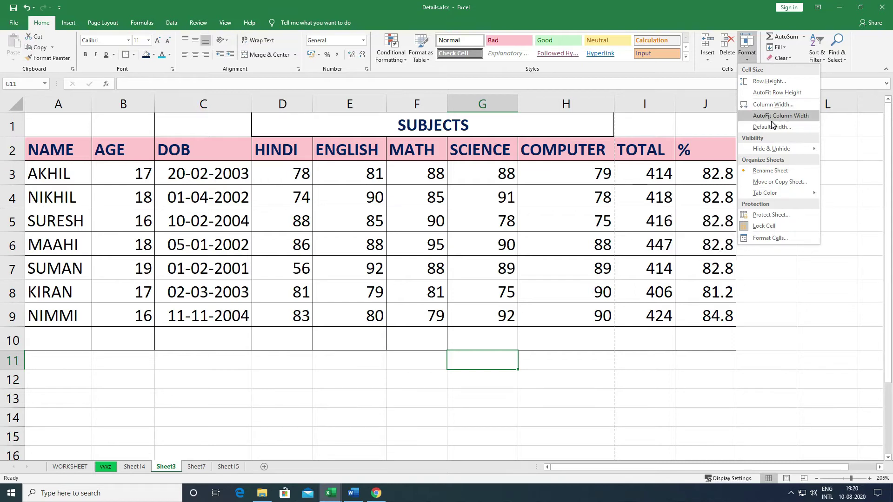
{"action": "left_click", "coordinate": [773, 18]}
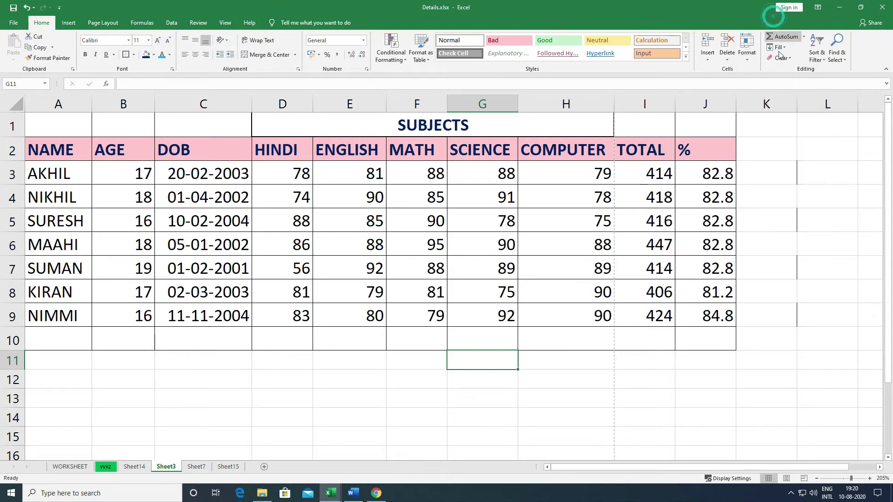
{"action": "left_click", "coordinate": [803, 36]}
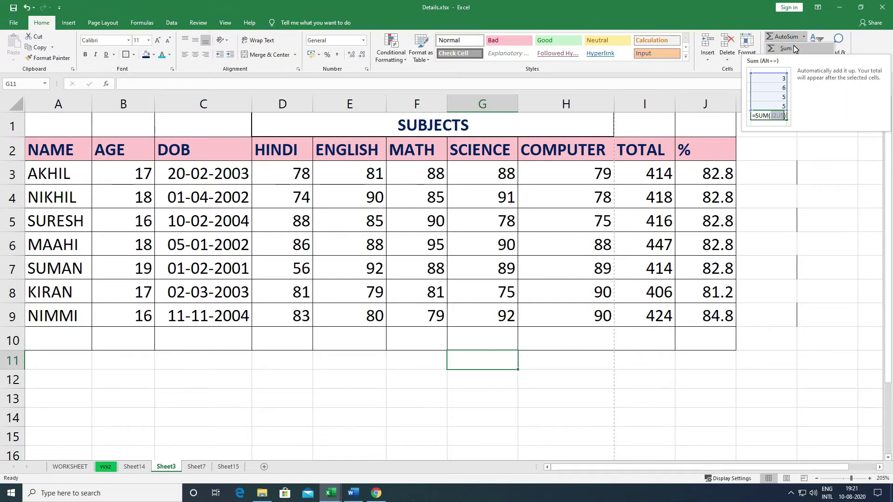
{"action": "left_click", "coordinate": [141, 22]}
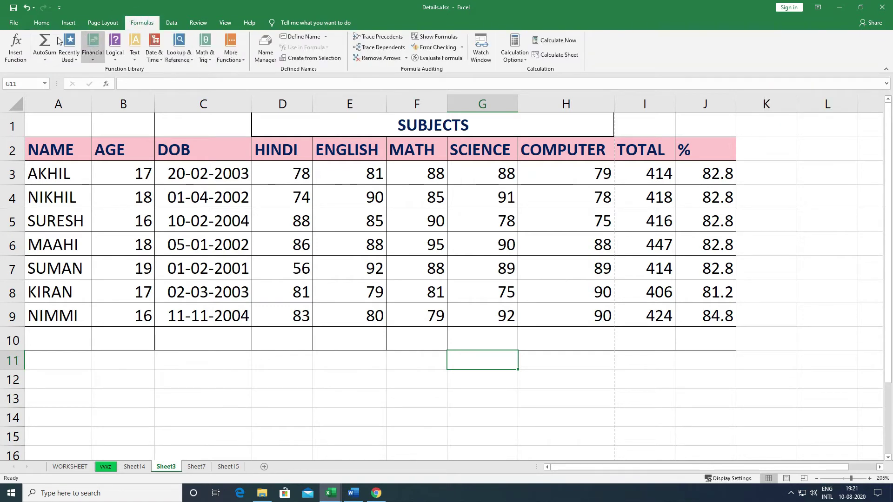
{"action": "left_click", "coordinate": [41, 22]}
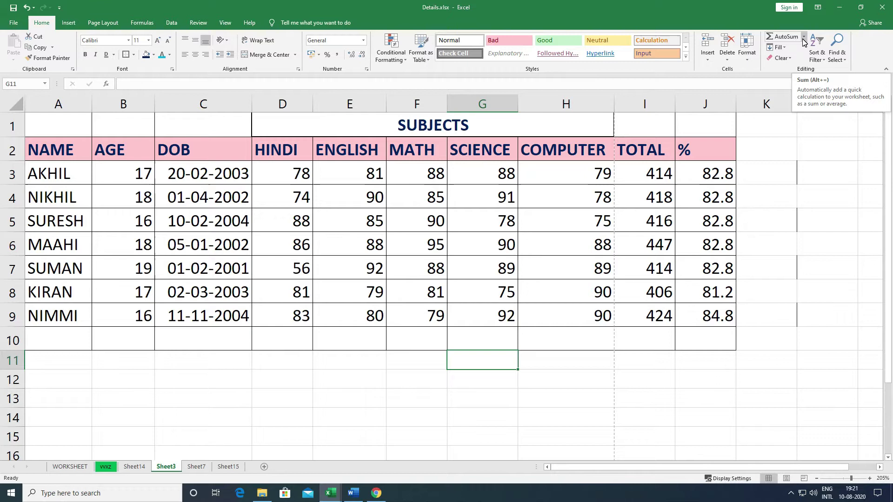
Clear the existing totals in the TOTAL column, cells I3 to I9
{"action": "left_click", "coordinate": [656, 176]}
{"action": "mouse_move", "coordinate": [644, 199]}
{"action": "left_mouse_down"}
{"action": "mouse_move", "coordinate": [620, 319]}
{"action": "mouse_move", "coordinate": [615, 305]}
{"action": "left_mouse_up"}
{"action": "key", "text": "Delete"}
{"action": "left_click", "coordinate": [658, 176]}
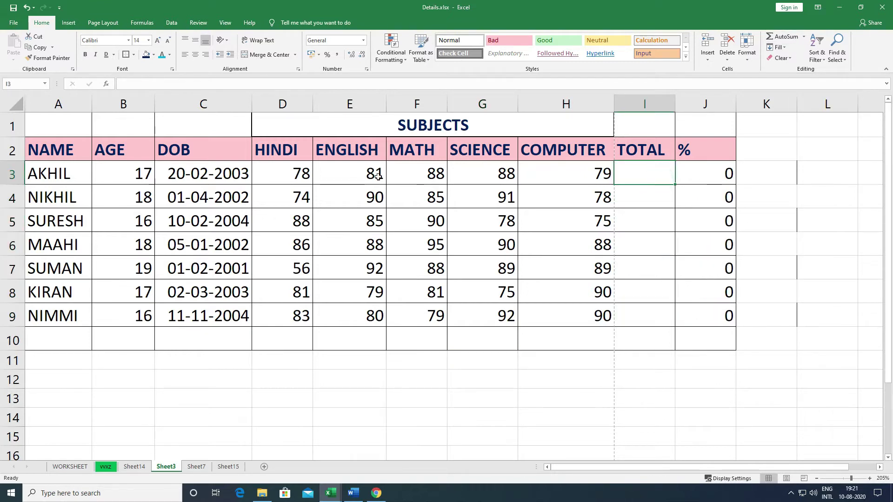
Sum the five subject marks D3:H3 into I3 with AutoSum, then clear that result
{"action": "left_click_drag", "start_coordinate": [288, 171], "coordinate": [624, 175]}
{"action": "left_click", "coordinate": [625, 178]}
{"action": "left_click_drag", "start_coordinate": [293, 176], "coordinate": [635, 176]}
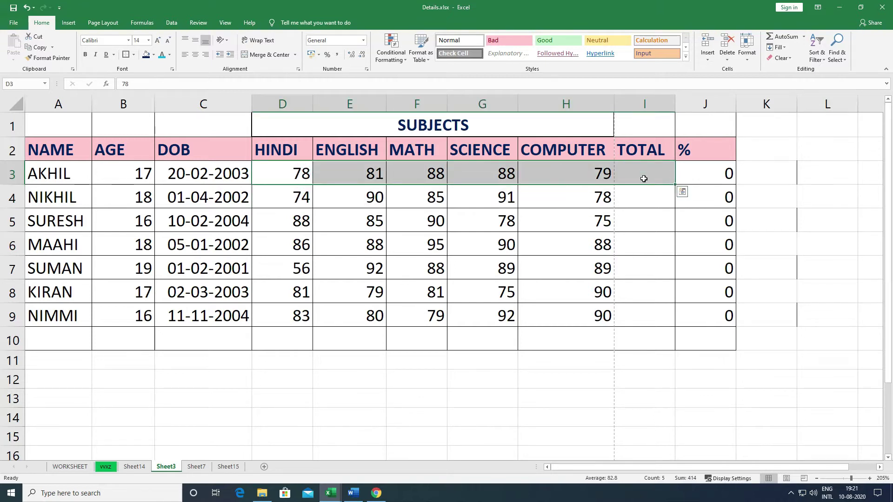
{"action": "left_click", "coordinate": [783, 37]}
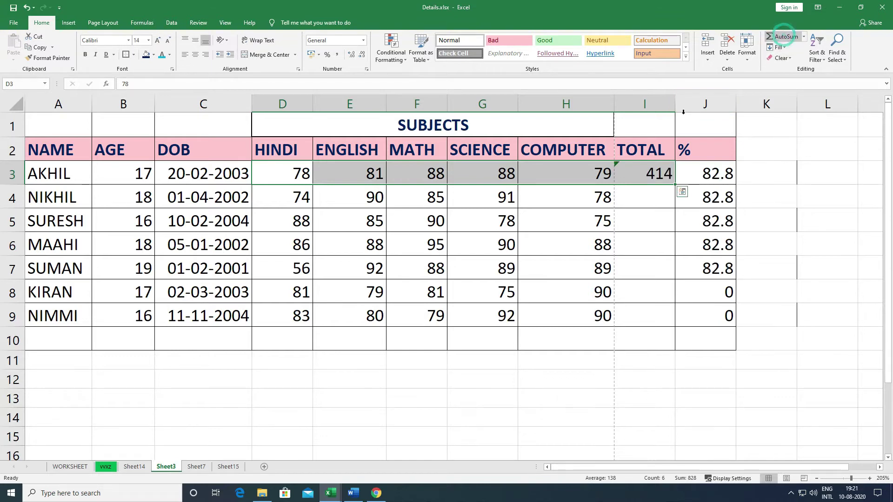
{"action": "left_click", "coordinate": [641, 173]}
{"action": "key", "text": "Delete"}
Calculate the average of the row 3 subject marks D3:H3 in I3, then clear that result
{"action": "left_click", "coordinate": [803, 36]}
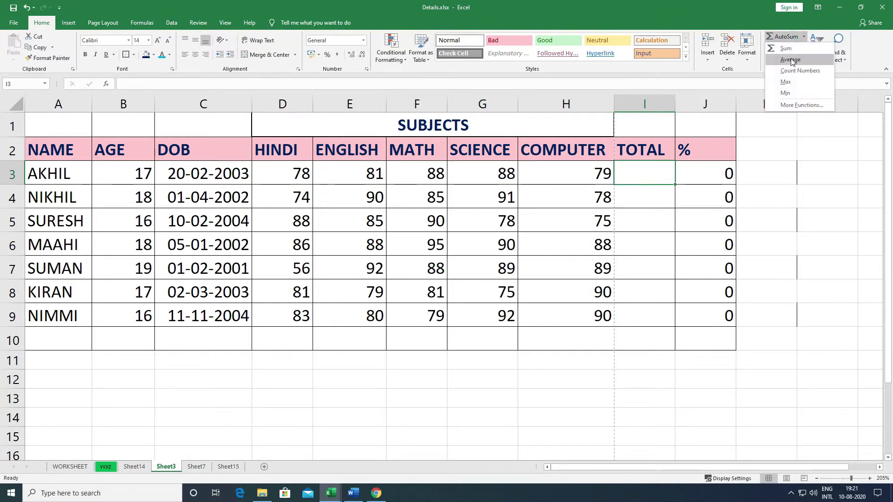
{"action": "left_click", "coordinate": [651, 181]}
{"action": "left_click", "coordinate": [303, 175]}
{"action": "left_click_drag", "start_coordinate": [329, 174], "coordinate": [646, 176]}
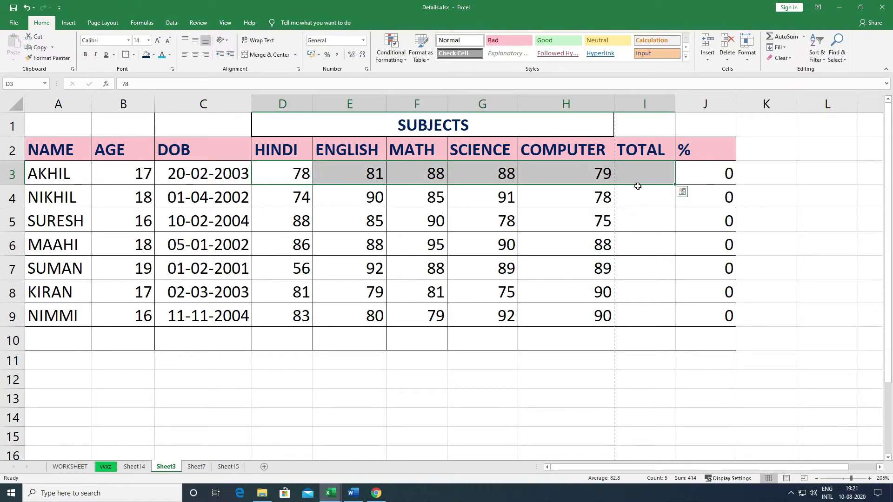
{"action": "left_click", "coordinate": [804, 36]}
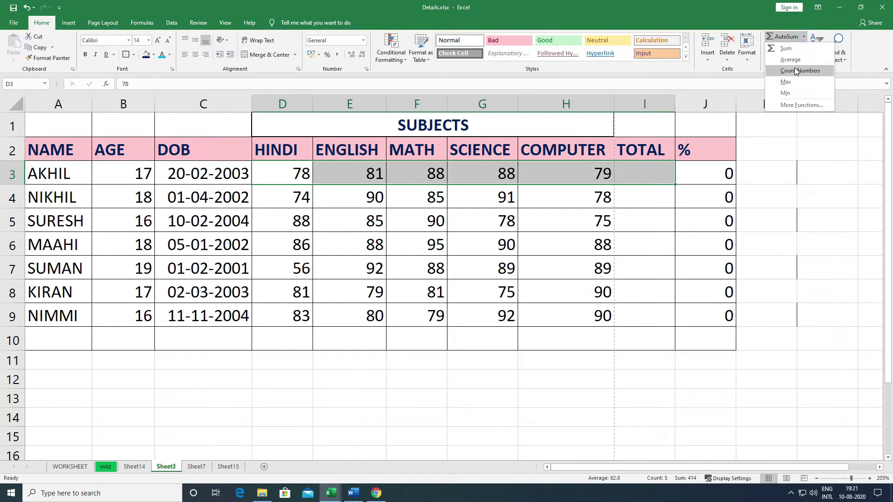
{"action": "left_click", "coordinate": [794, 59]}
{"action": "left_click", "coordinate": [633, 173]}
{"action": "key", "text": "Delete"}
{"action": "left_click_drag", "start_coordinate": [291, 173], "coordinate": [651, 172]}
{"action": "left_click", "coordinate": [399, 249]}
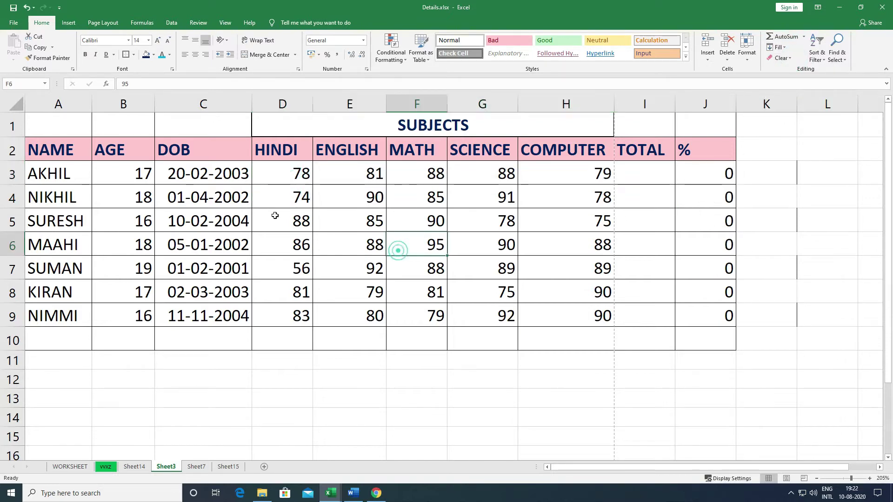
Find the maximum HINDI mark of D3:D9 in D10 with the Max function, then undo it
{"action": "left_click_drag", "start_coordinate": [291, 174], "coordinate": [280, 344]}
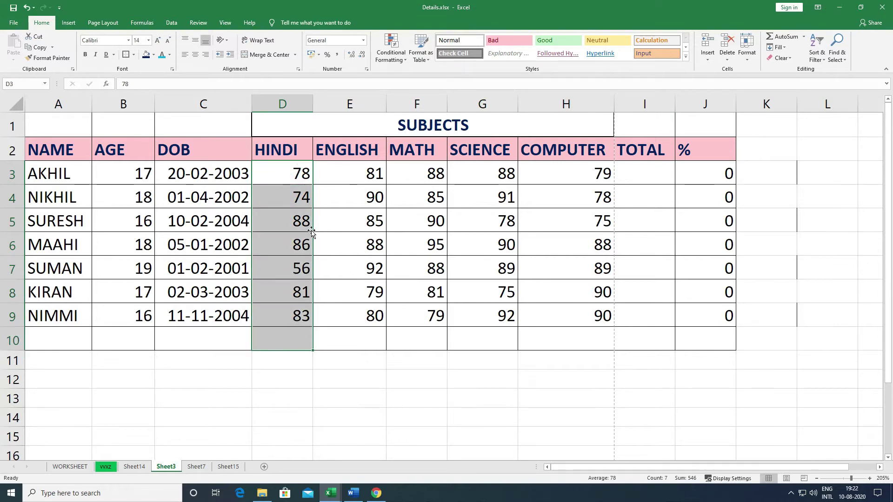
{"action": "left_click", "coordinate": [804, 36]}
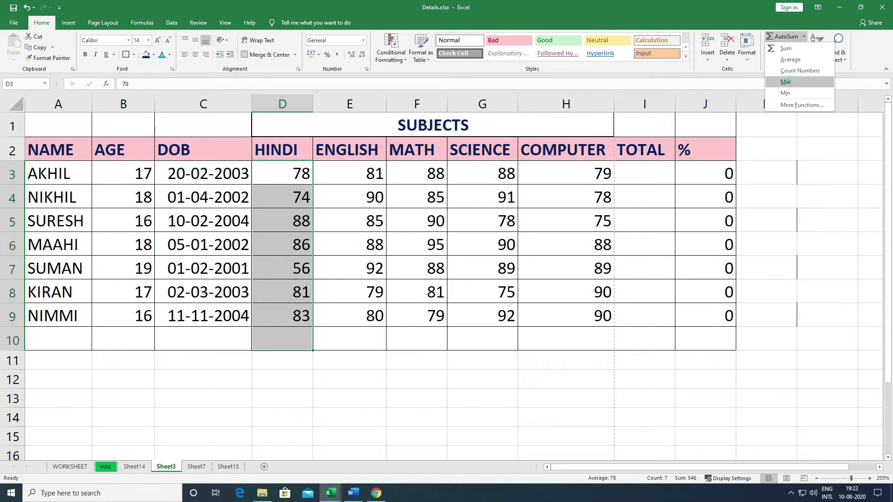
{"action": "left_click", "coordinate": [785, 82]}
{"action": "key", "text": "ctrl+z"}
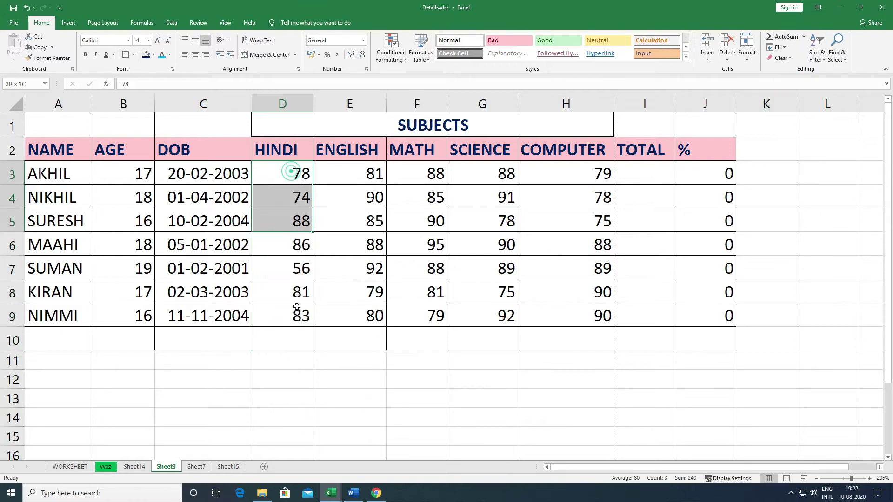
Find the minimum HINDI mark of D3:D9 in D10 with the Min function, then undo it
{"action": "left_click", "coordinate": [794, 37]}
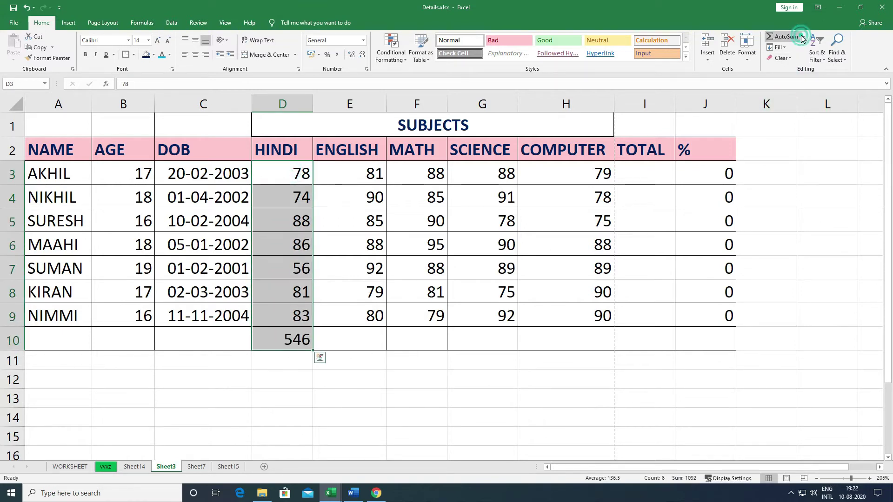
{"action": "key", "text": "ctrl+z"}
{"action": "left_click", "coordinate": [805, 36]}
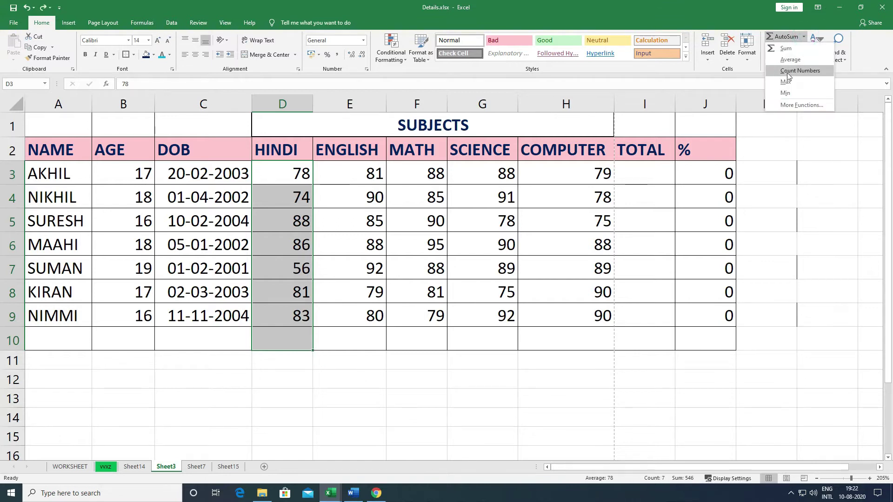
{"action": "left_click", "coordinate": [786, 93]}
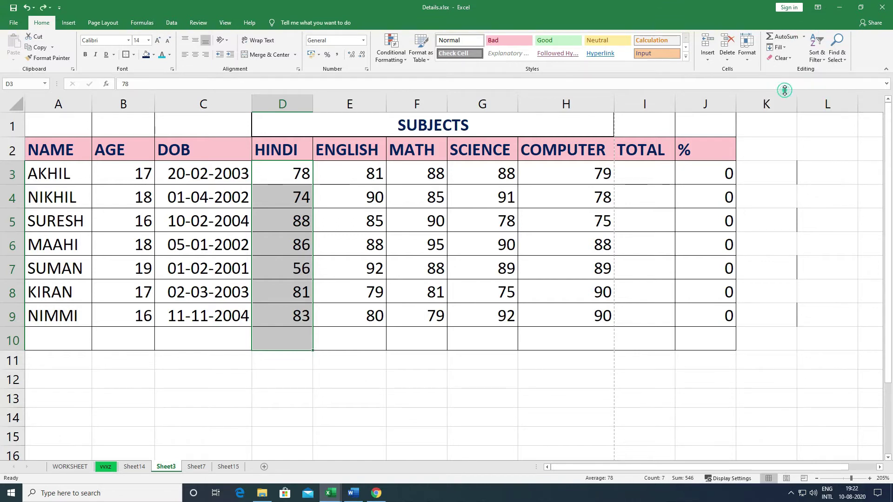
{"action": "left_click", "coordinate": [299, 340]}
{"action": "left_click", "coordinate": [276, 272]}
{"action": "key", "text": "ctrl+z"}
{"action": "left_click", "coordinate": [482, 359]}
{"action": "left_click", "coordinate": [803, 37]}
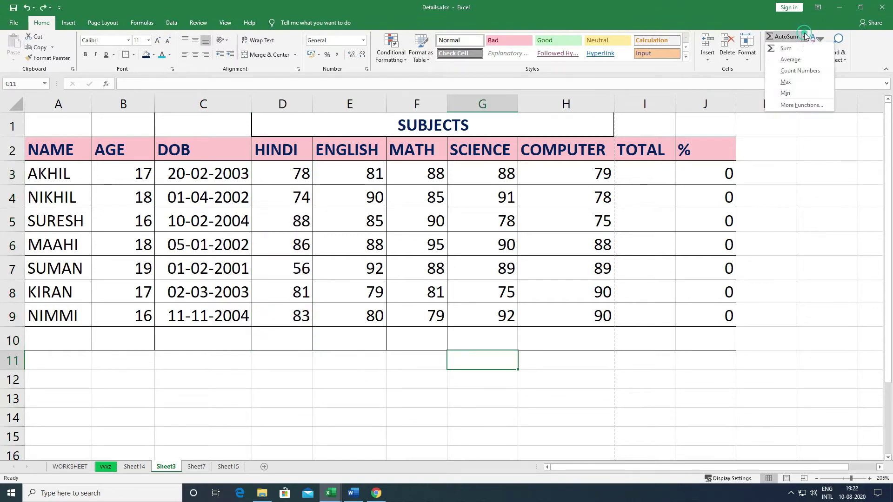
{"action": "left_click_drag", "start_coordinate": [289, 198], "coordinate": [288, 361]}
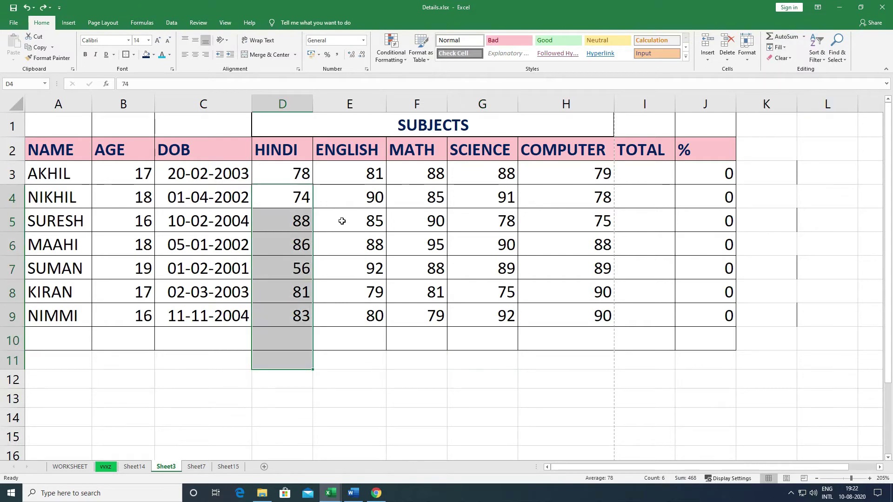
{"action": "left_click_drag", "start_coordinate": [359, 197], "coordinate": [358, 316]}
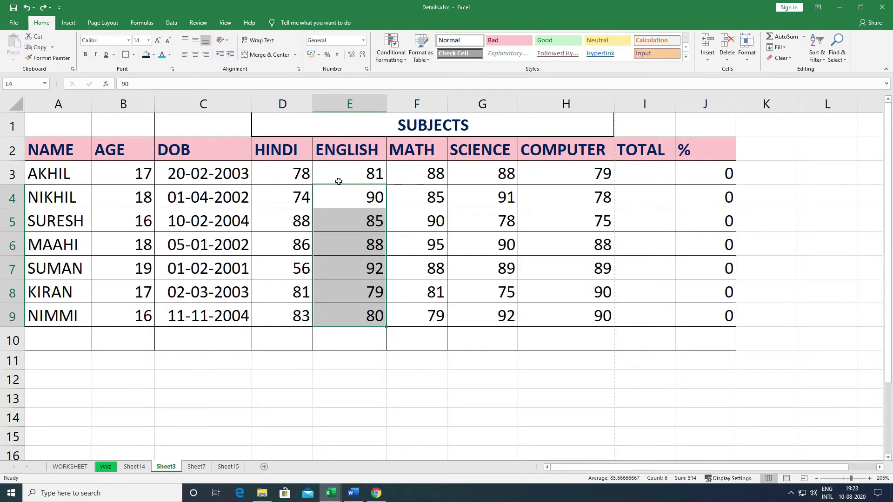
{"action": "left_click_drag", "start_coordinate": [309, 178], "coordinate": [593, 340]}
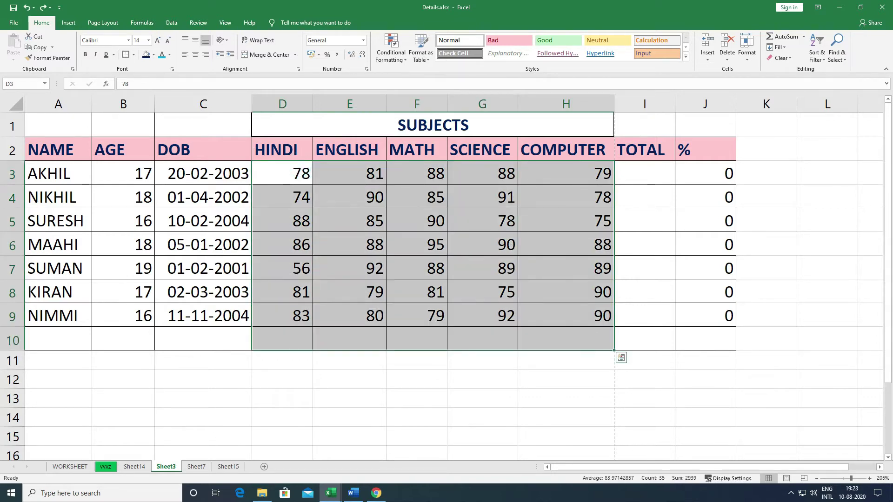
Count the numeric subject marks D8:H8 in I8 with the Count Numbers function
{"action": "left_click_drag", "start_coordinate": [288, 292], "coordinate": [644, 289]}
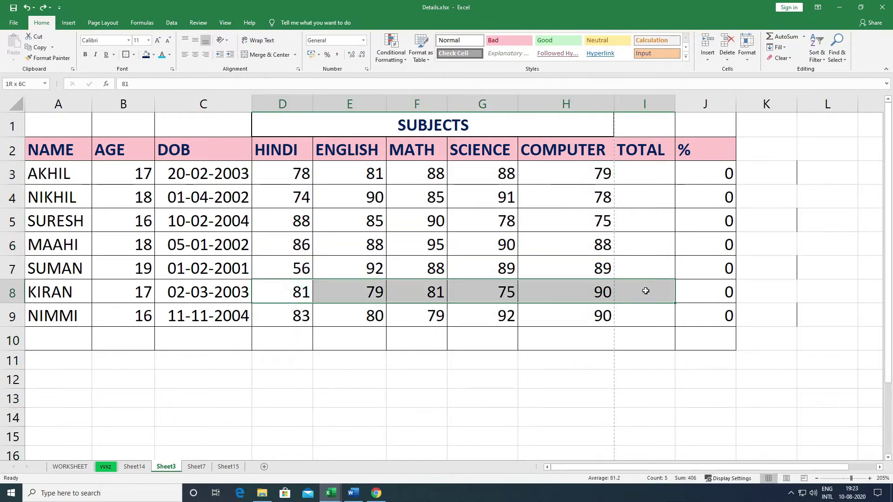
{"action": "left_click", "coordinate": [804, 36]}
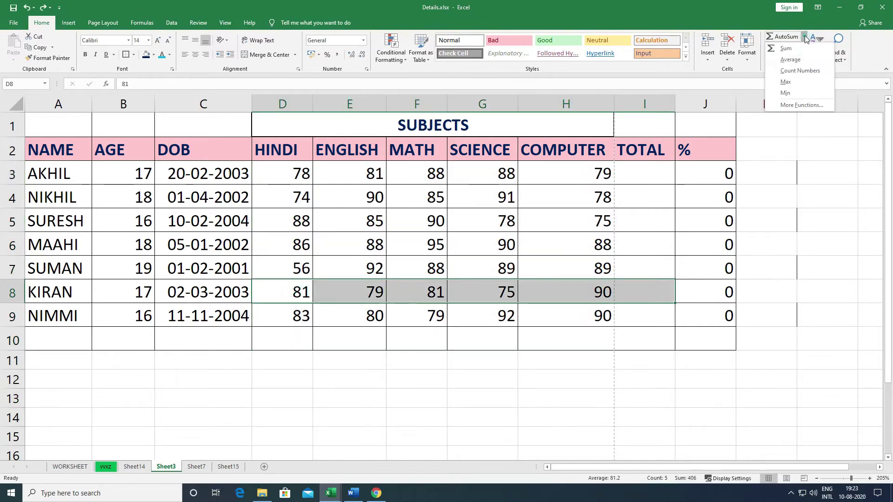
{"action": "left_click", "coordinate": [799, 68]}
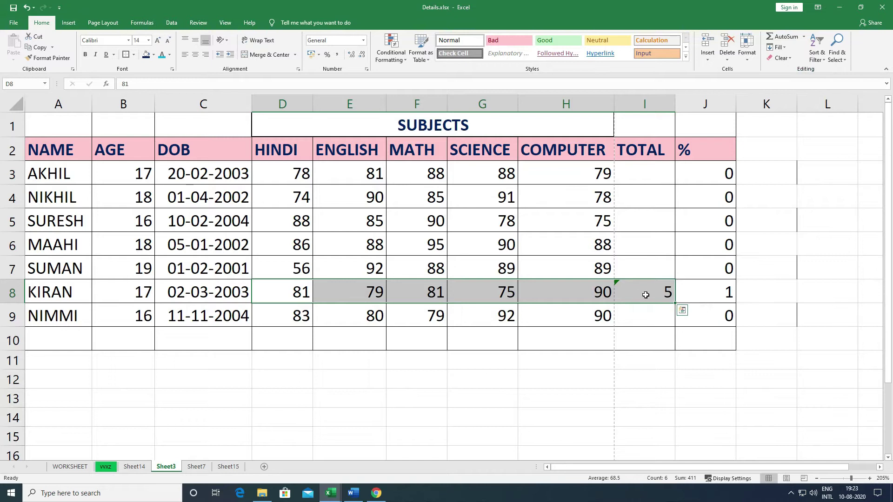
Replace the MATH mark in F8 with the text asd and check the count in I8
{"action": "left_click", "coordinate": [422, 289]}
{"action": "type", "text": "asd"}
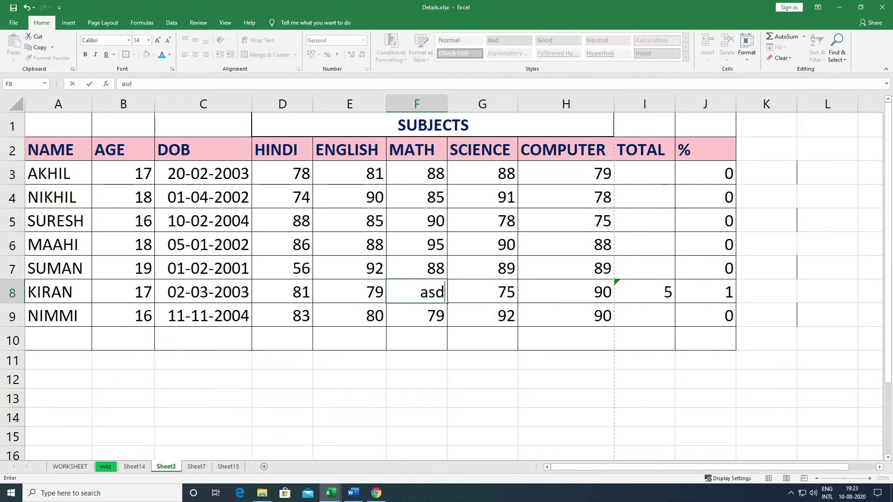
{"action": "key", "text": "Return"}
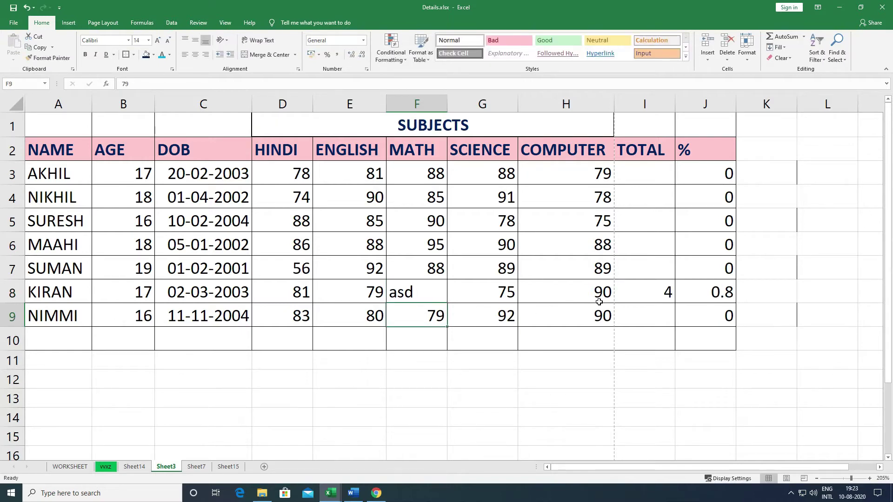
{"action": "left_click_drag", "start_coordinate": [328, 293], "coordinate": [598, 293]}
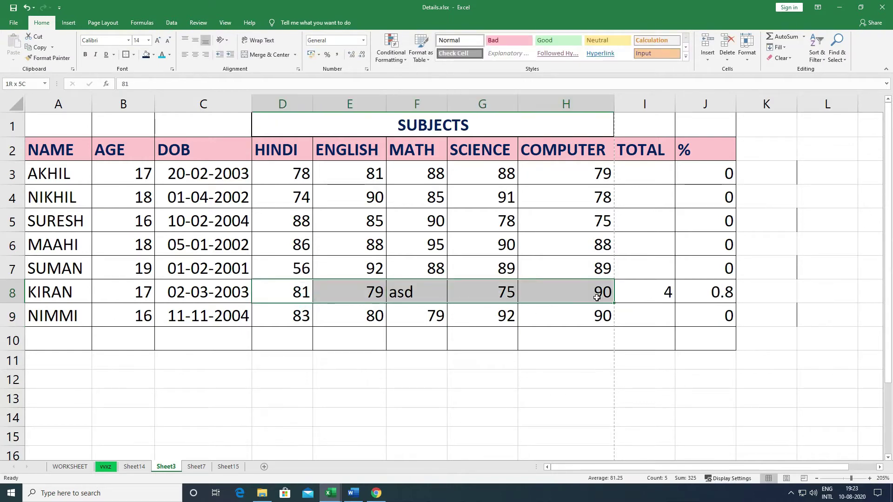
{"action": "left_click", "coordinate": [405, 291]}
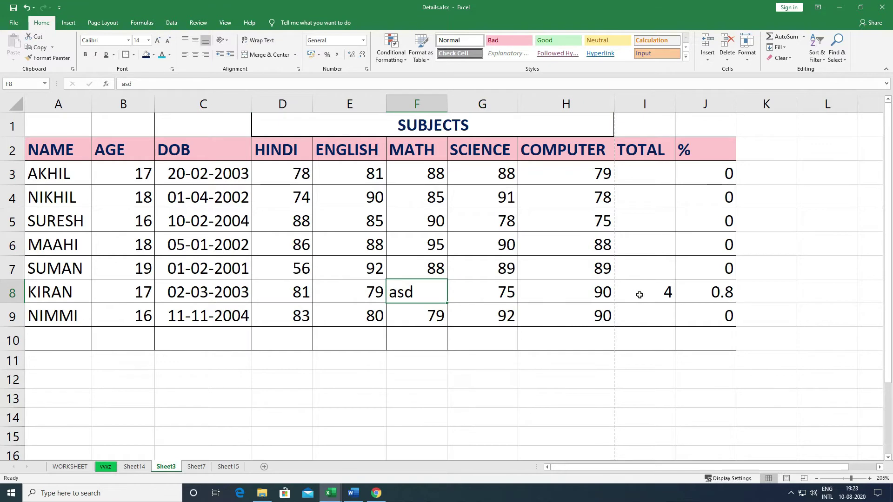
{"action": "left_click", "coordinate": [657, 290]}
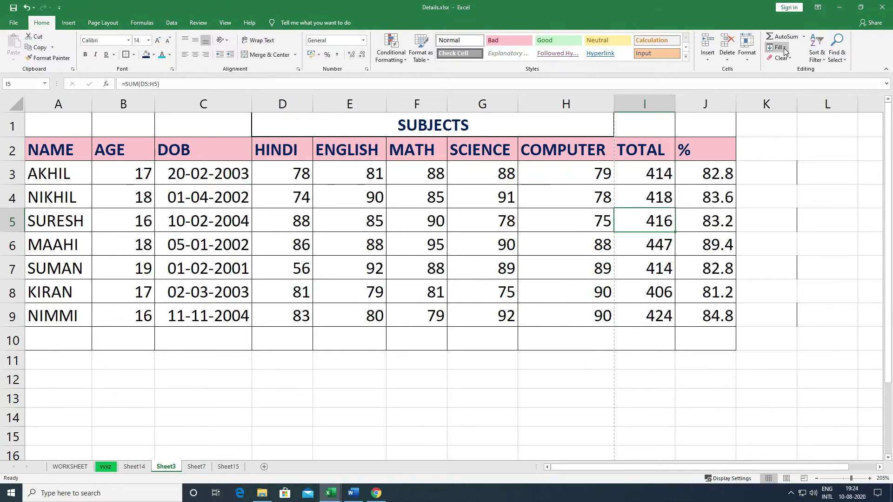
Clear the totals in I4:I9, leaving only the sum in I3 as the source for filling
{"action": "left_click", "coordinate": [777, 47]}
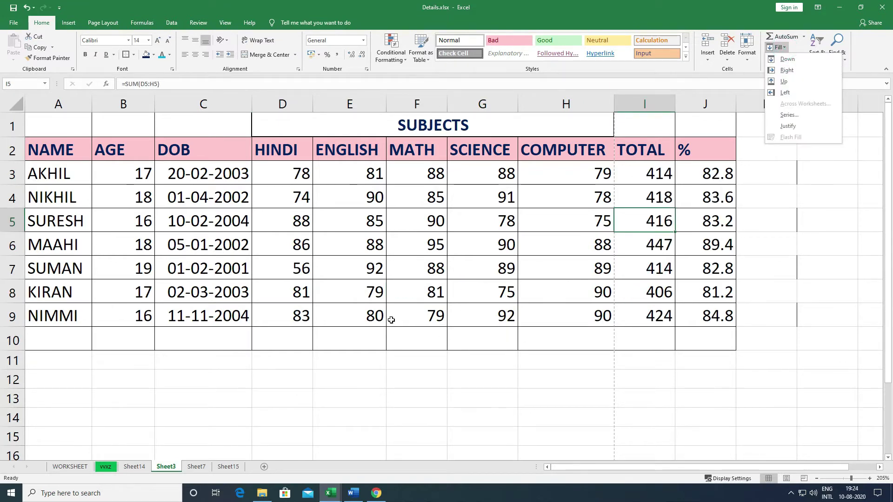
{"action": "left_click", "coordinate": [341, 339]}
{"action": "left_click_drag", "start_coordinate": [646, 198], "coordinate": [648, 317]}
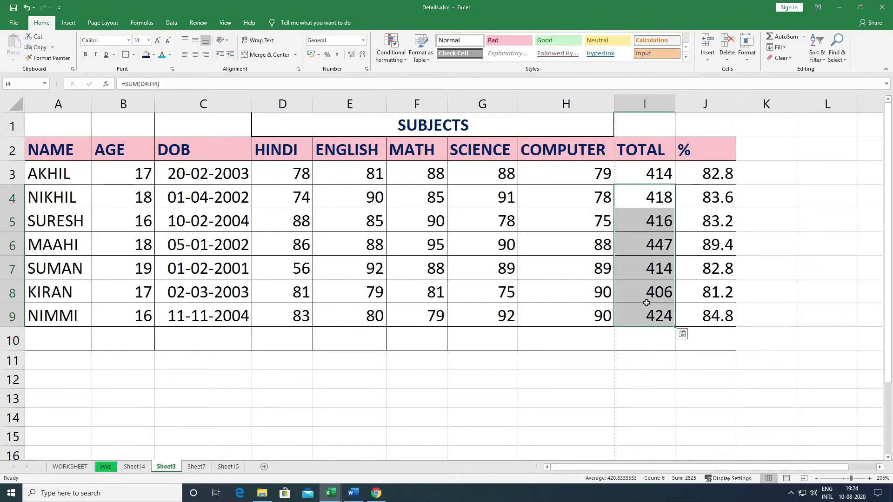
{"action": "key", "text": "Delete"}
Try to copy the sum formula from I3 into I4 with the fill handle, undo it, and select I4
{"action": "left_click", "coordinate": [655, 179]}
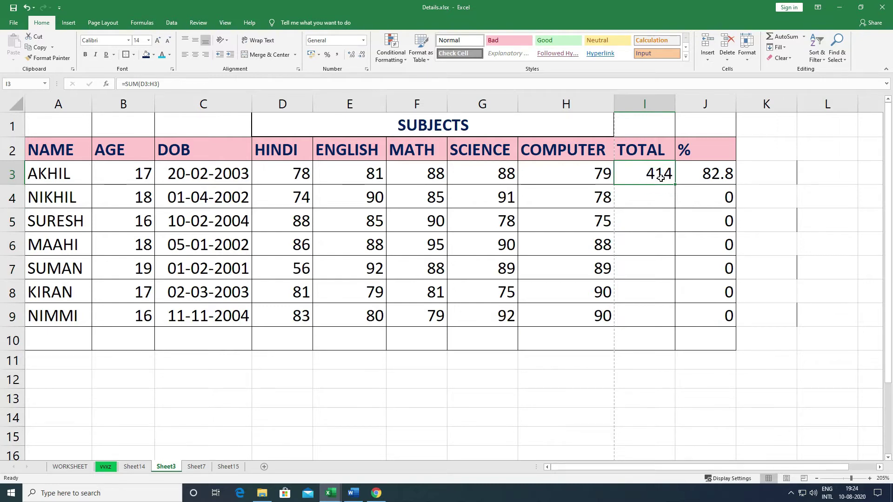
{"action": "left_click", "coordinate": [640, 194]}
{"action": "left_click", "coordinate": [646, 178]}
{"action": "left_click_drag", "start_coordinate": [677, 187], "coordinate": [675, 201]}
{"action": "key", "text": "ctrl+z"}
{"action": "left_click", "coordinate": [660, 194]}
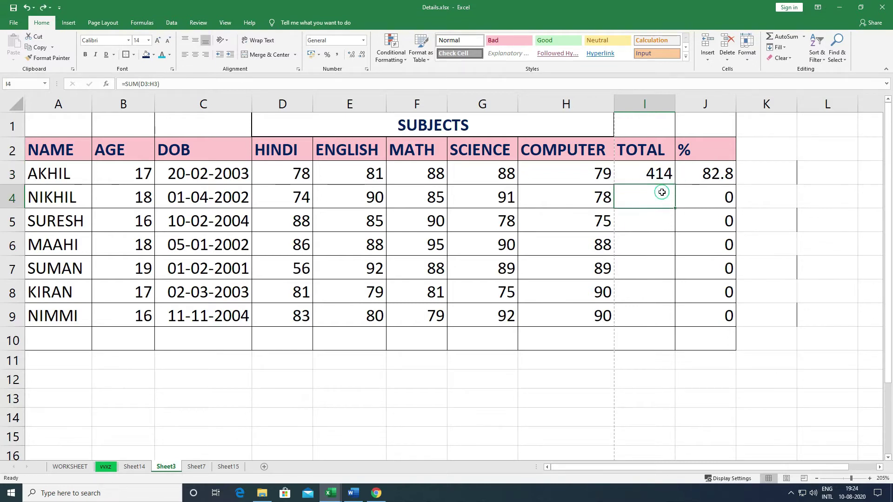
Fill the sum formula from I3 down into I4; try filling the H9 mark down into H10 and undo it
{"action": "left_click", "coordinate": [776, 46]}
{"action": "left_click", "coordinate": [785, 59]}
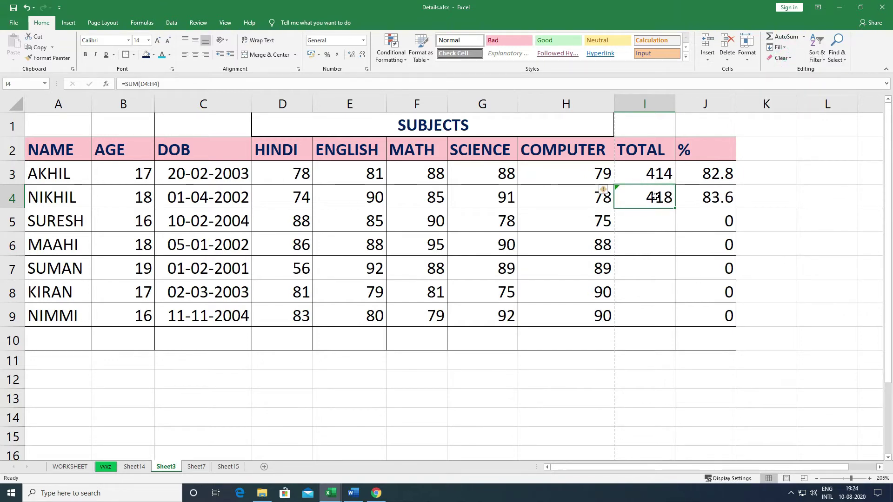
{"action": "left_click", "coordinate": [581, 328]}
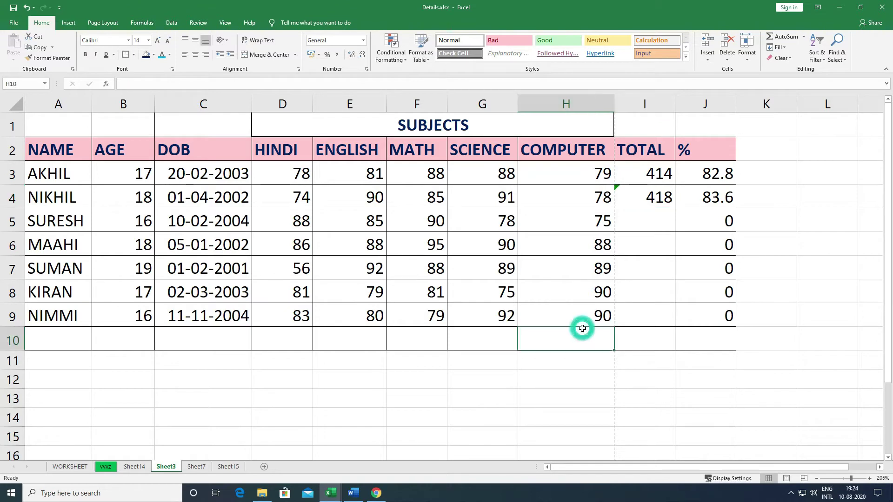
{"action": "left_click", "coordinate": [782, 48]}
{"action": "left_click", "coordinate": [786, 59]}
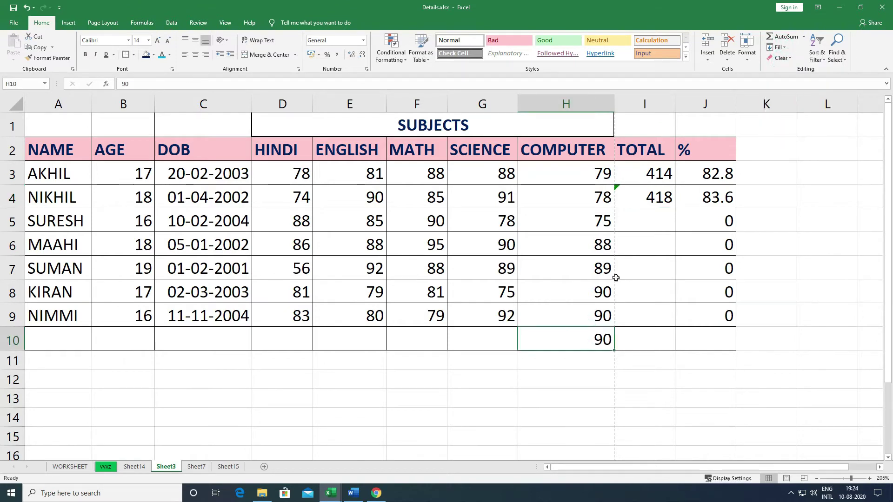
{"action": "key", "text": "ctrl+z"}
Clear I4 and fill the sum formula from I3 down through I9 with the Fill command
{"action": "left_click", "coordinate": [662, 193]}
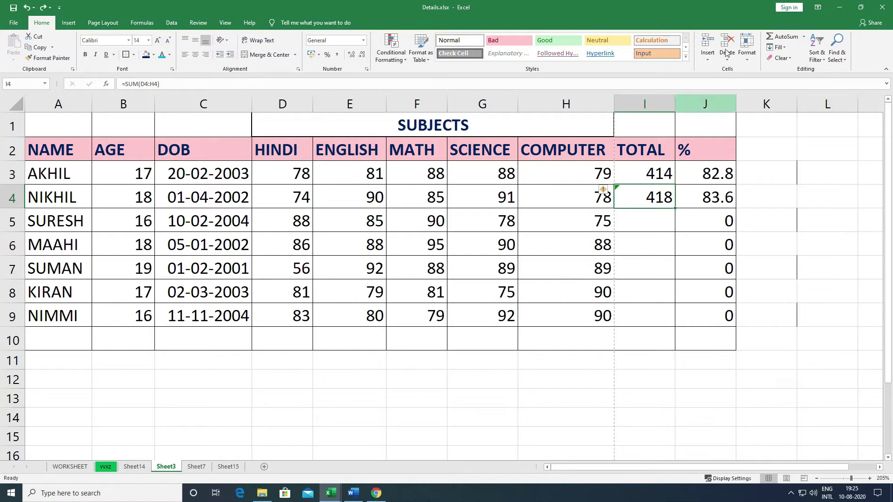
{"action": "key", "text": "Delete"}
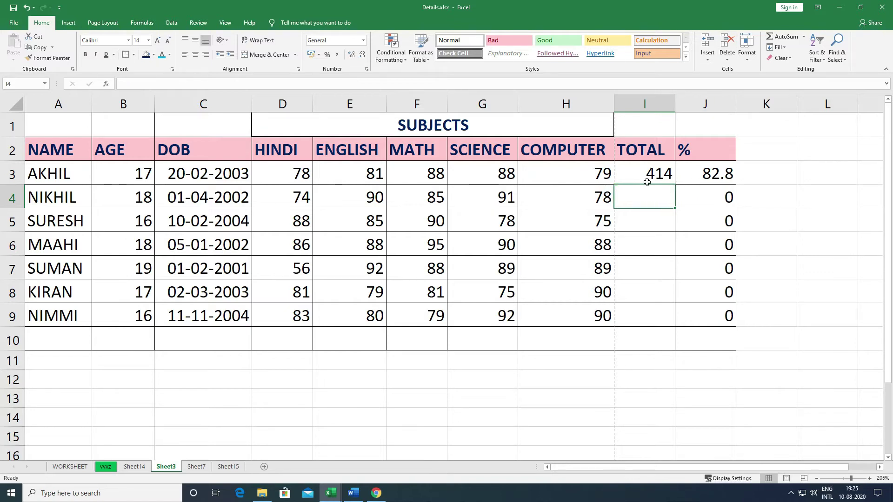
{"action": "left_click_drag", "start_coordinate": [652, 173], "coordinate": [636, 311]}
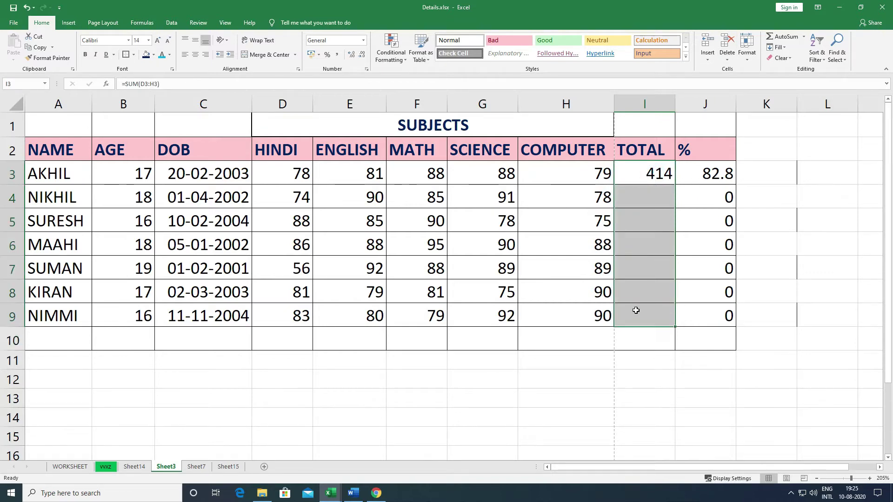
{"action": "left_click", "coordinate": [636, 310]}
{"action": "left_click_drag", "start_coordinate": [652, 188], "coordinate": [644, 313]}
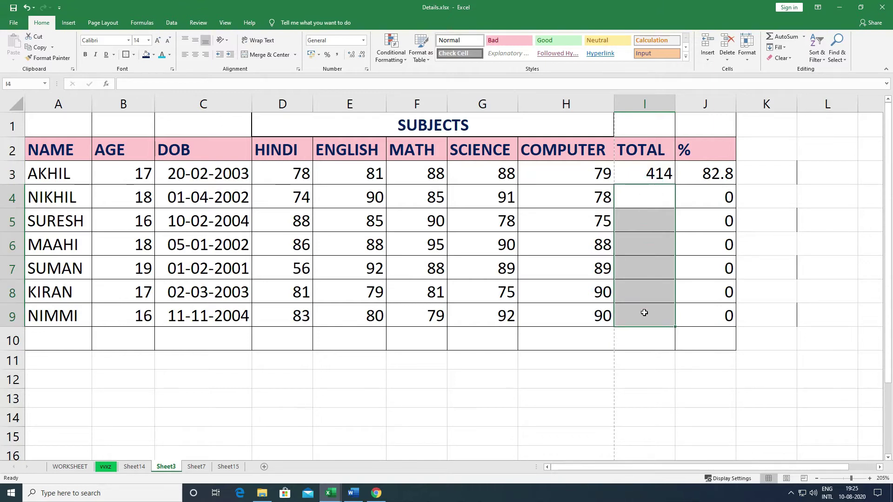
{"action": "left_click_drag", "start_coordinate": [651, 173], "coordinate": [663, 320]}
{"action": "left_click", "coordinate": [786, 48]}
{"action": "left_click", "coordinate": [787, 60]}
{"action": "left_click", "coordinate": [651, 197]}
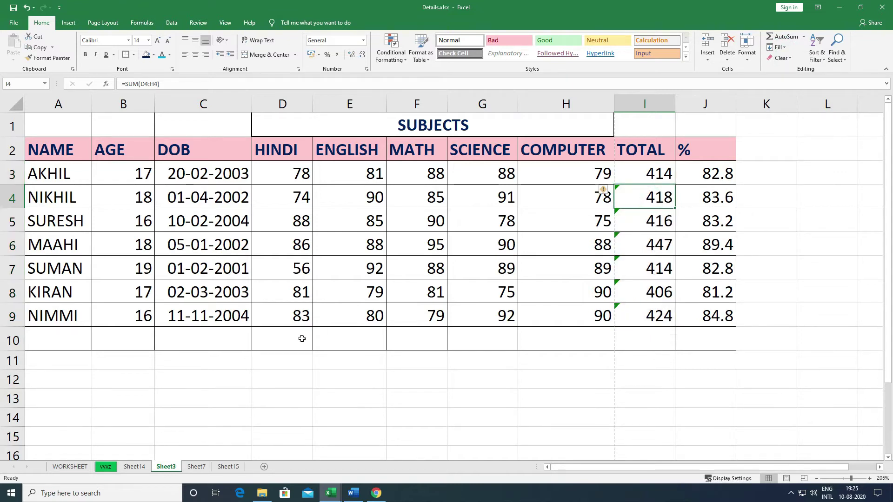
Sum the HINDI marks in D10 and fill the formula right through G10
{"action": "left_click", "coordinate": [306, 339]}
{"action": "left_click_drag", "start_coordinate": [303, 174], "coordinate": [468, 338]}
{"action": "left_click", "coordinate": [784, 37]}
{"action": "left_click", "coordinate": [804, 36]}
{"action": "left_click", "coordinate": [786, 74]}
{"action": "left_click", "coordinate": [427, 386]}
Enter 5 in E15 below the table and fill it right through J15
{"action": "scroll", "coordinate": [415, 351], "scroll_direction": "down", "scroll_amount": 2}
{"action": "left_click_drag", "start_coordinate": [351, 293], "coordinate": [353, 280]}
{"action": "left_click", "coordinate": [361, 291]}
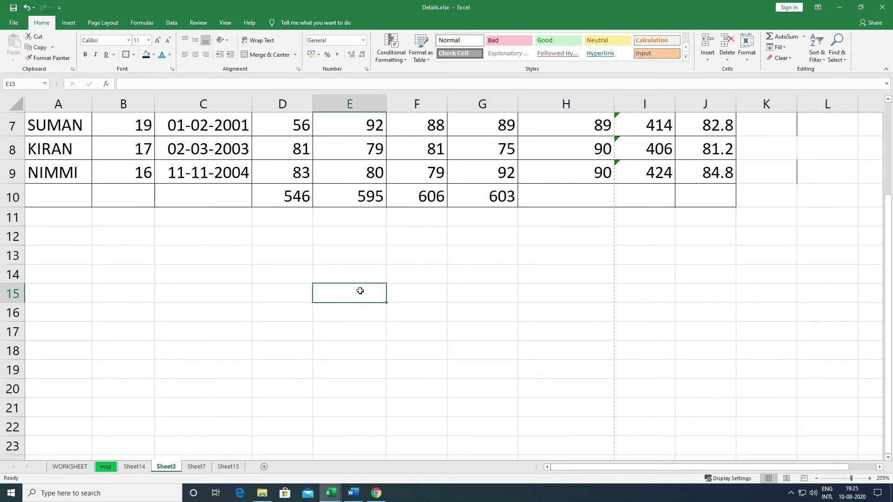
{"action": "type", "text": "5"}
{"action": "key", "text": "Tab"}
{"action": "left_click_drag", "start_coordinate": [369, 293], "coordinate": [688, 292]}
{"action": "left_click", "coordinate": [776, 47]}
{"action": "left_click", "coordinate": [790, 71]}
Fill the 5 in E15 down through E23
{"action": "left_click_drag", "start_coordinate": [359, 293], "coordinate": [355, 444]}
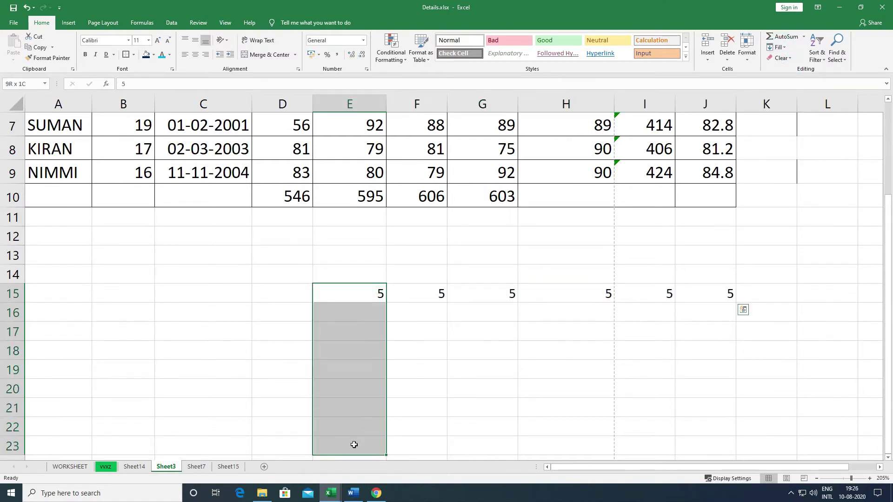
{"action": "left_click", "coordinate": [777, 47]}
{"action": "left_click", "coordinate": [786, 59]}
Fill the 5 in E15 left through B15 and deselect the range
{"action": "left_click_drag", "start_coordinate": [359, 293], "coordinate": [103, 296]}
{"action": "left_click", "coordinate": [777, 47]}
{"action": "left_click", "coordinate": [786, 94]}
{"action": "left_click", "coordinate": [706, 235]}
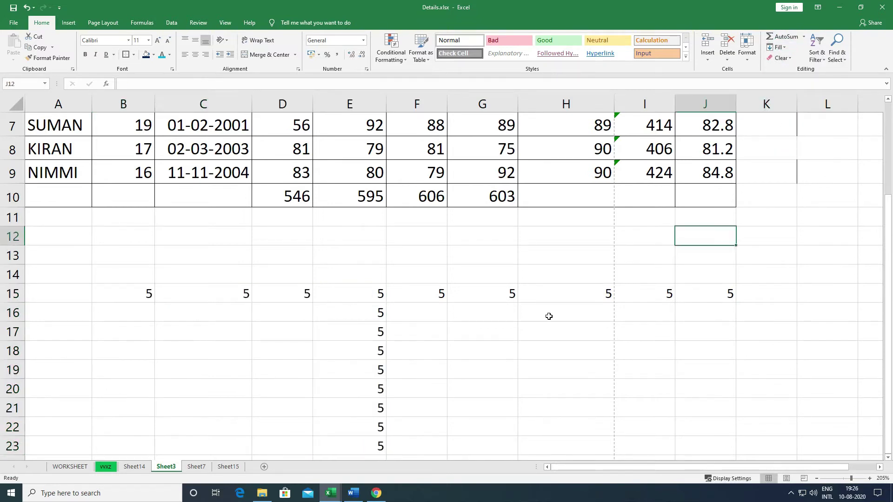
Compare the plain filled values in row 15 with the sum formulas and their cell ranges in the TOTAL column
{"action": "left_click", "coordinate": [345, 296]}
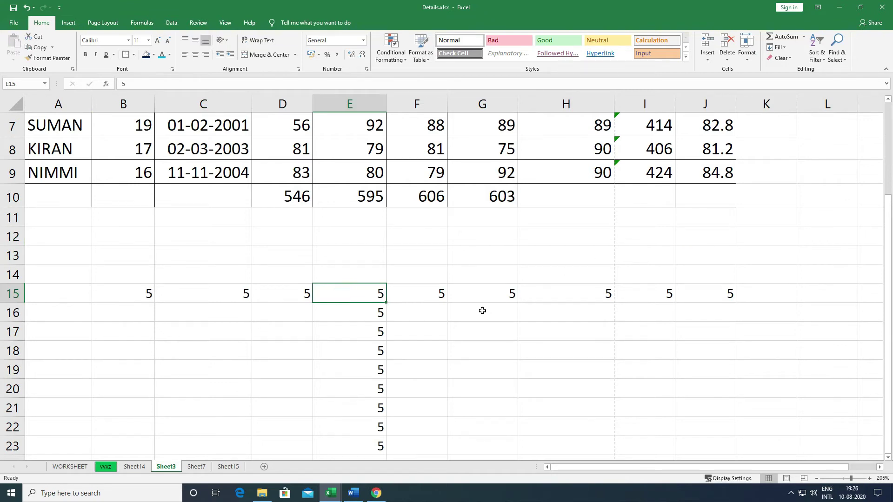
{"action": "left_click", "coordinate": [428, 295]}
{"action": "left_click", "coordinate": [657, 170]}
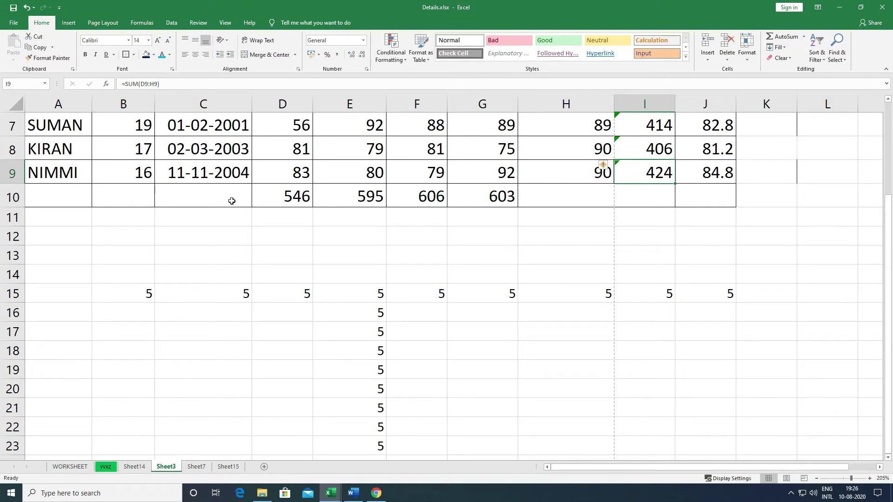
{"action": "left_click_drag", "start_coordinate": [402, 295], "coordinate": [610, 300]}
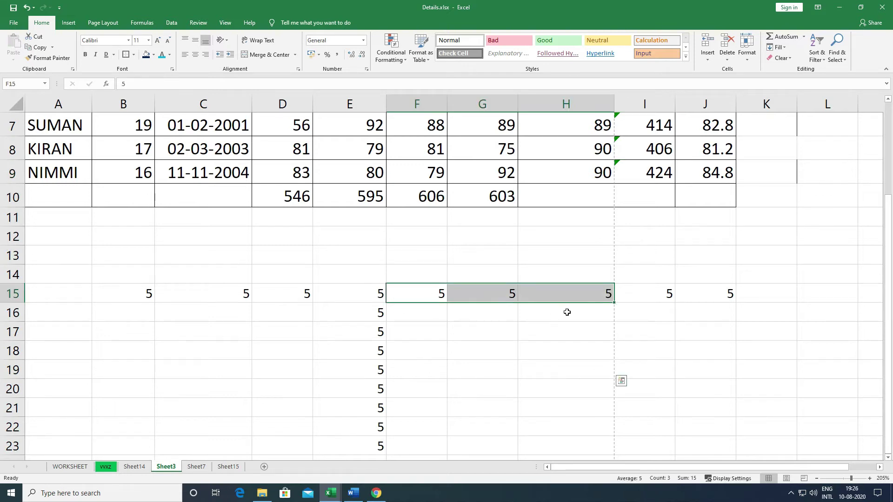
{"action": "scroll", "coordinate": [586, 288], "scroll_direction": "up", "scroll_amount": 1}
{"action": "left_click", "coordinate": [659, 149]}
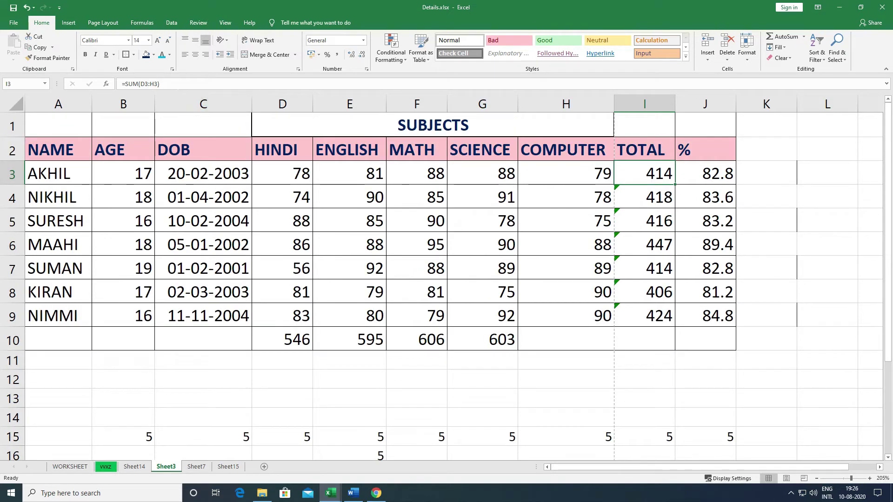
{"action": "left_click", "coordinate": [642, 194]}
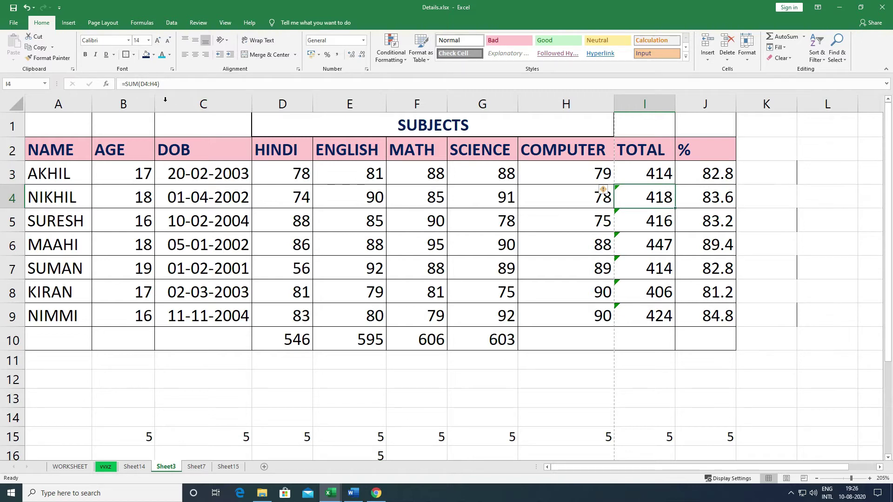
{"action": "left_click", "coordinate": [627, 221]}
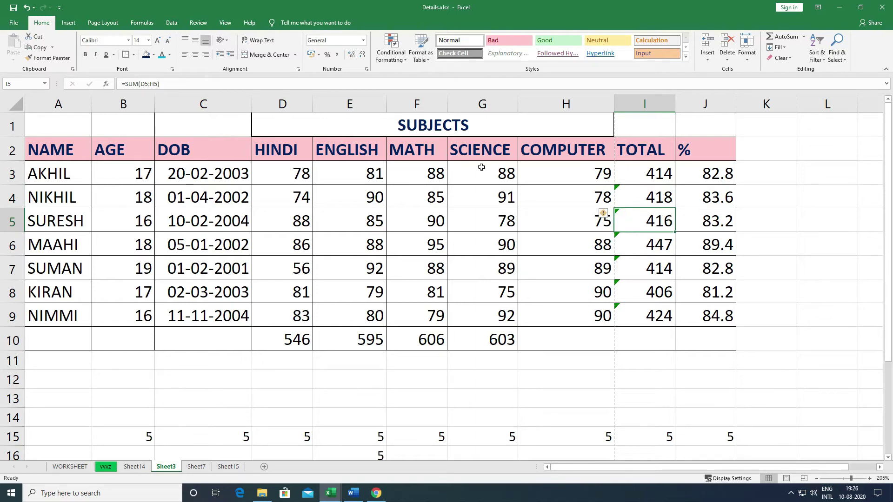
{"action": "left_click", "coordinate": [141, 84]}
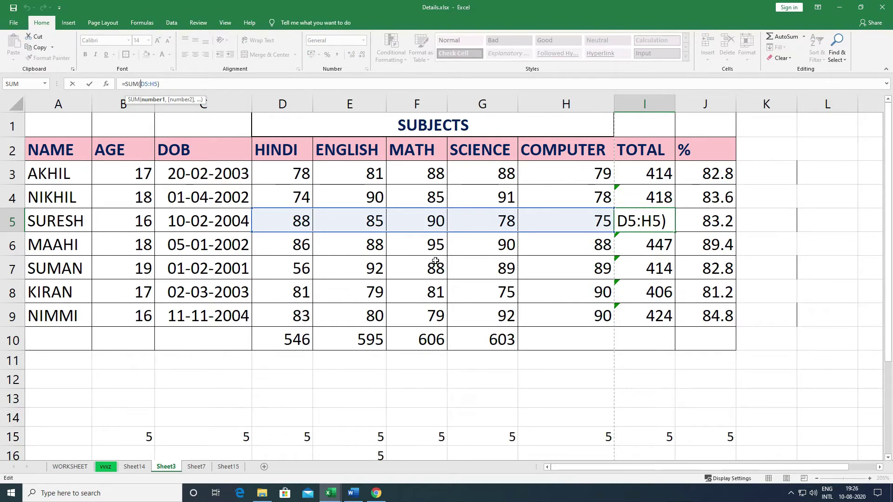
Clear the column totals in D10:G10 and the filled 5s below the table
{"action": "left_click", "coordinate": [777, 47]}
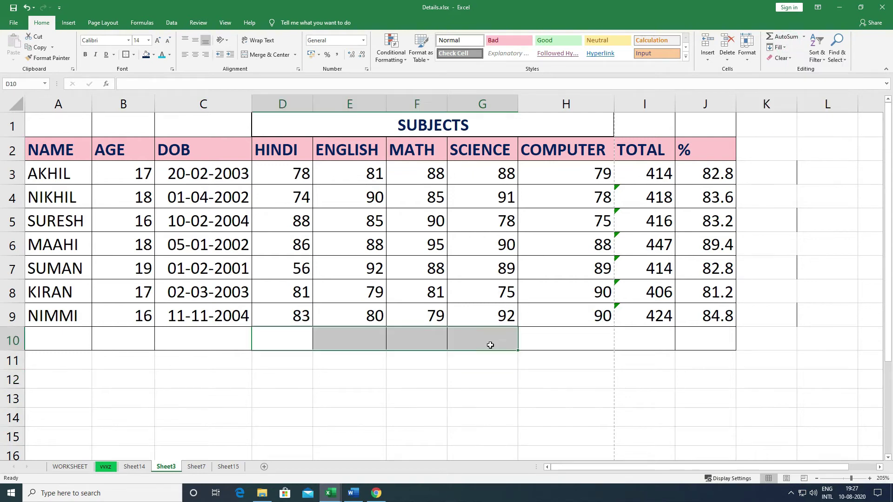
{"action": "left_click", "coordinate": [458, 333]}
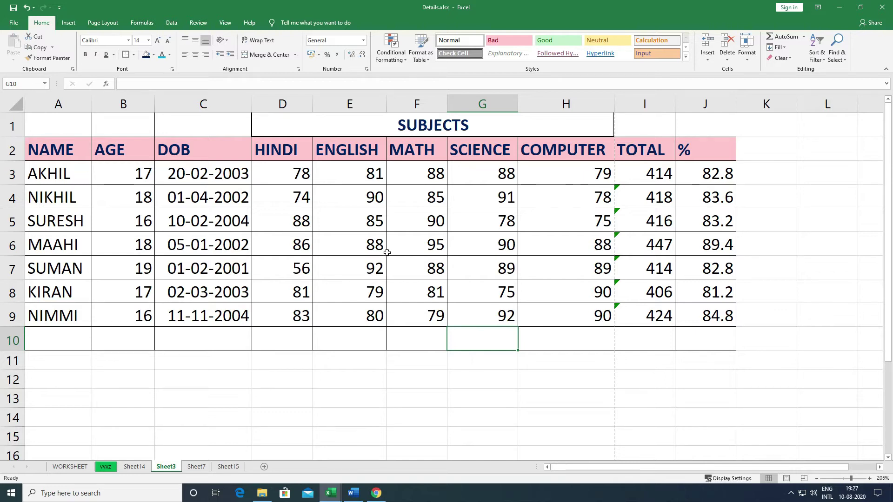
{"action": "left_click", "coordinate": [380, 300]}
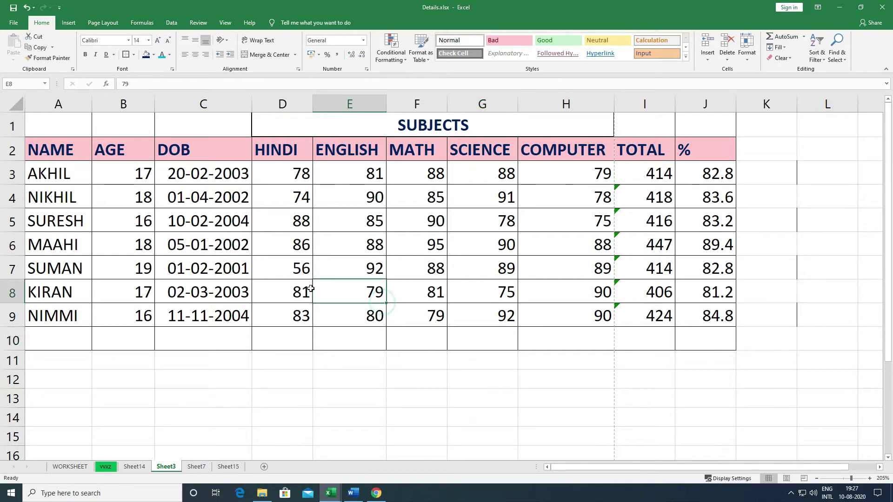
Select the marks D8:E9 on Sheet3 and group the sheet with Sheet14 and Sheet15
{"action": "left_click_drag", "start_coordinate": [296, 292], "coordinate": [358, 315]}
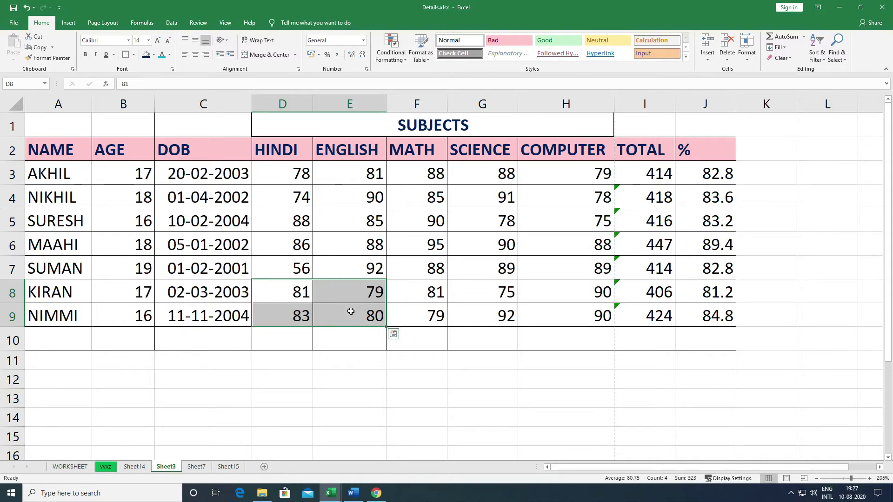
{"action": "left_click", "coordinate": [134, 466], "text": "ctrl"}
{"action": "left_click", "coordinate": [228, 466], "text": "ctrl"}
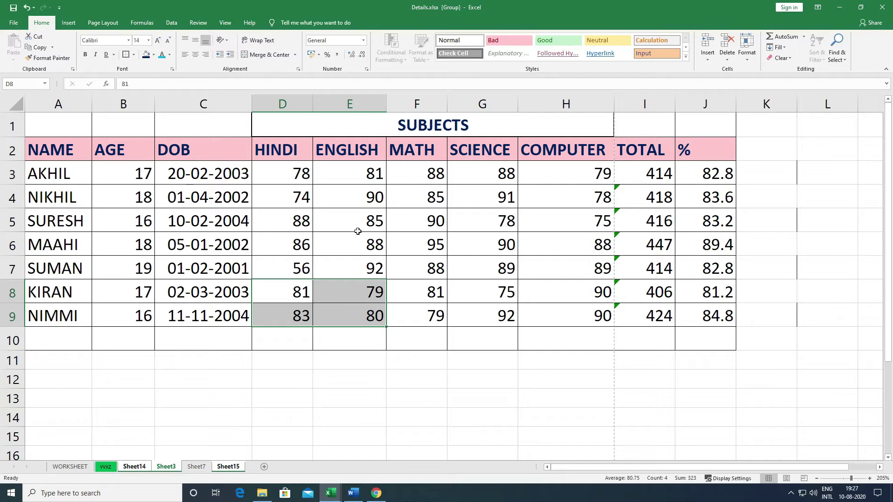
Reselect D8:E9, regroup Sheet3 with Sheet14 and Sheet15, and undo the last change
{"action": "left_click", "coordinate": [309, 300]}
{"action": "left_click_drag", "start_coordinate": [309, 300], "coordinate": [367, 313]}
{"action": "left_click", "coordinate": [134, 467]}
{"action": "left_click", "coordinate": [137, 467], "text": "ctrl"}
{"action": "left_click", "coordinate": [237, 467], "text": "ctrl"}
{"action": "left_click", "coordinate": [237, 467], "text": "ctrl"}
{"action": "key", "text": "ctrl+z"}
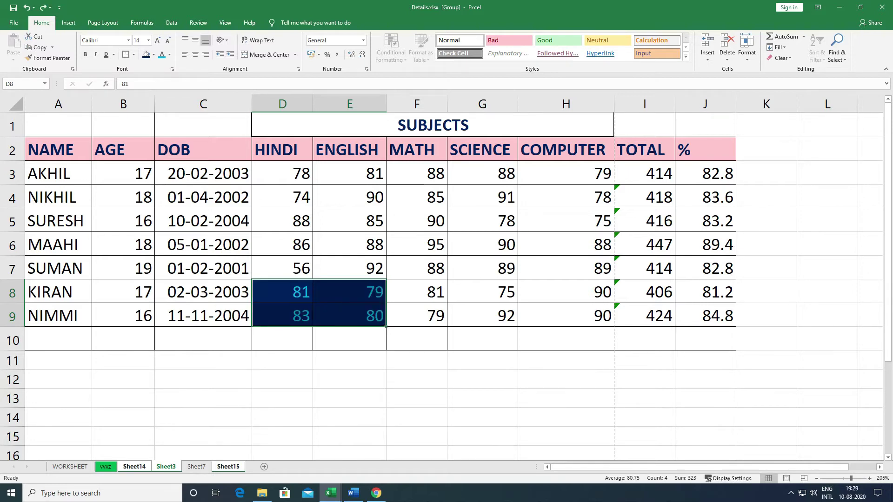
Fill D8:E9 across the grouped worksheets with the All option and check the copies on Sheet15 and Sheet14
{"action": "left_click", "coordinate": [777, 47]}
{"action": "left_click", "coordinate": [791, 105]}
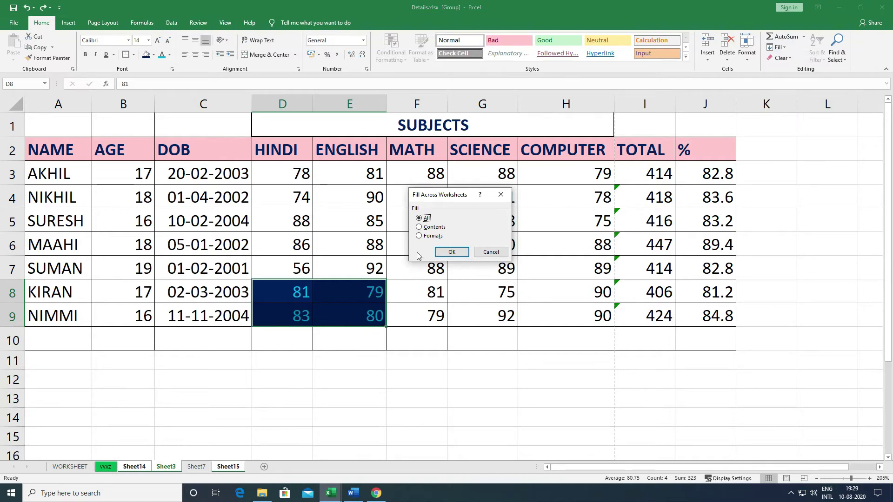
{"action": "left_click", "coordinate": [451, 252]}
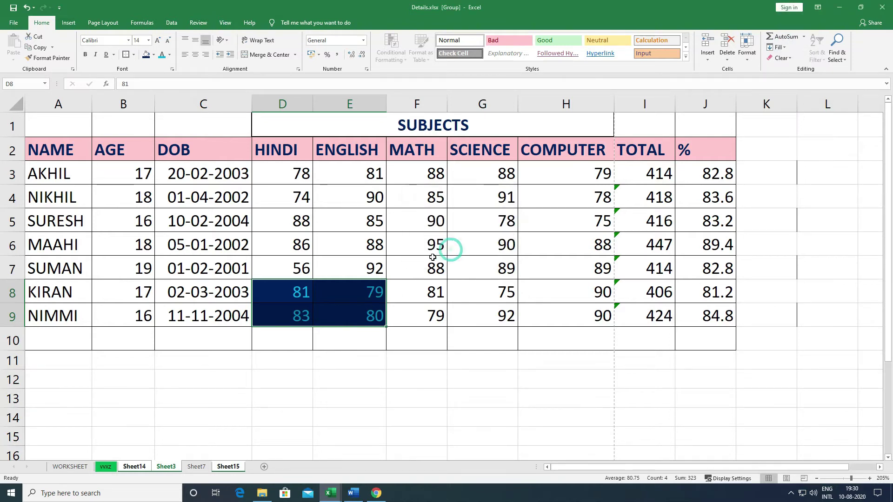
{"action": "left_click", "coordinate": [233, 467]}
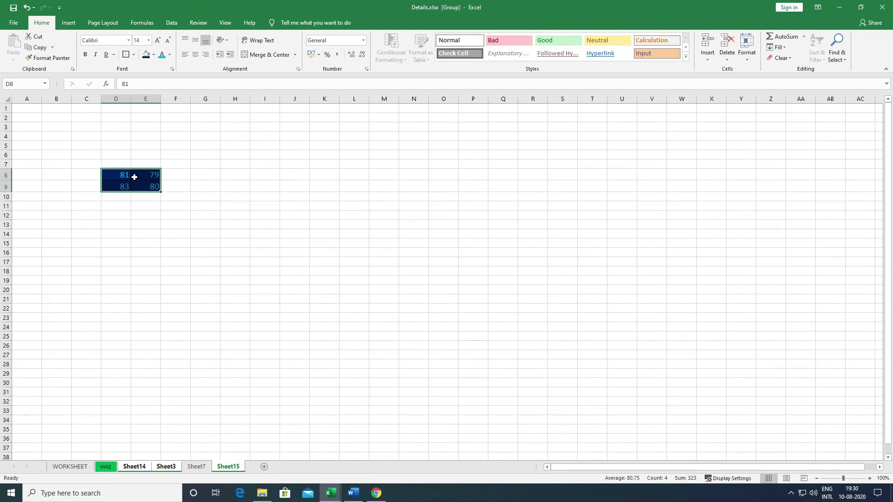
{"action": "left_click", "coordinate": [134, 467]}
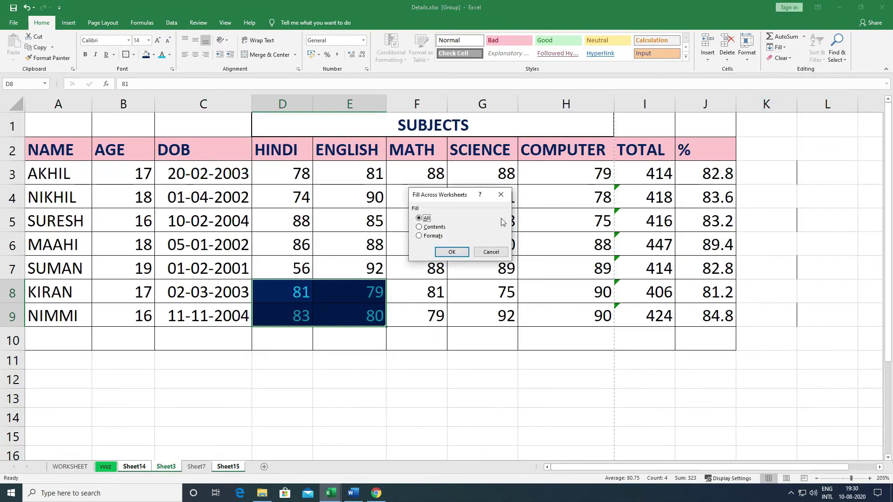
Fill D8:E9 across the grouped worksheets with the Formats option and check Sheet15
{"action": "key", "text": "Down"}
{"action": "left_click", "coordinate": [440, 238]}
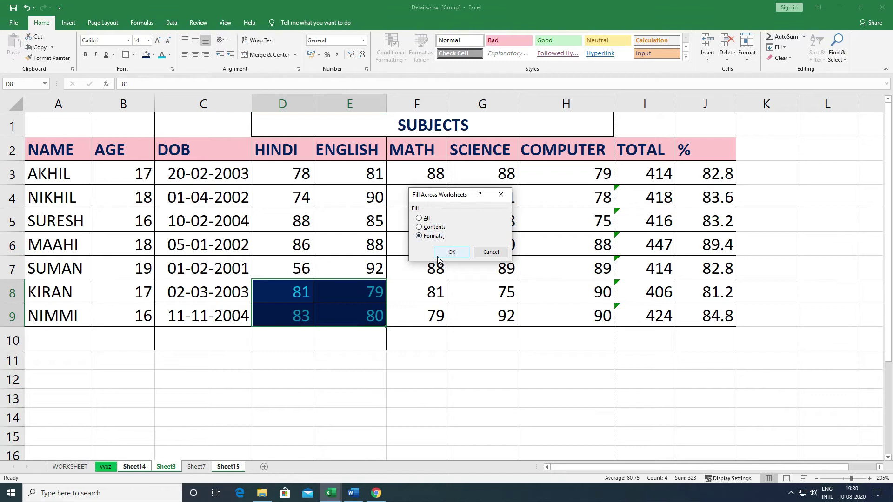
{"action": "left_click", "coordinate": [450, 251]}
{"action": "left_click", "coordinate": [233, 467]}
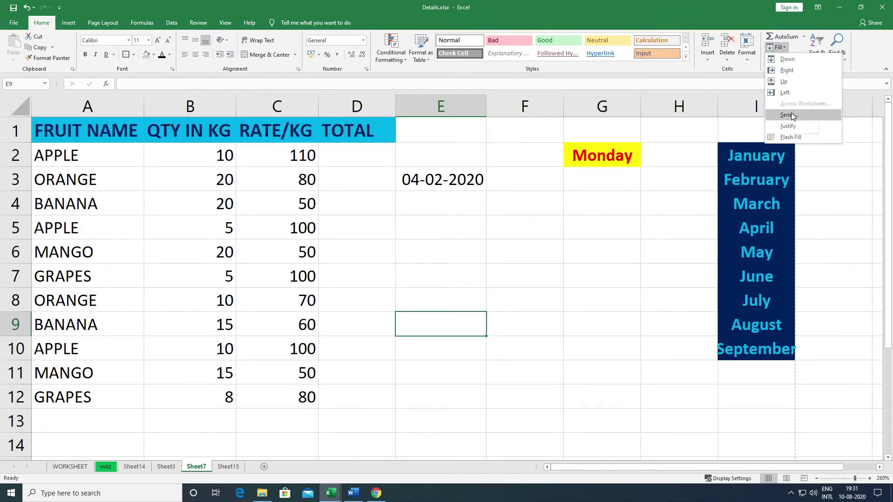
{"action": "left_click", "coordinate": [792, 116]}
{"action": "left_click_drag", "start_coordinate": [458, 179], "coordinate": [694, 144]}
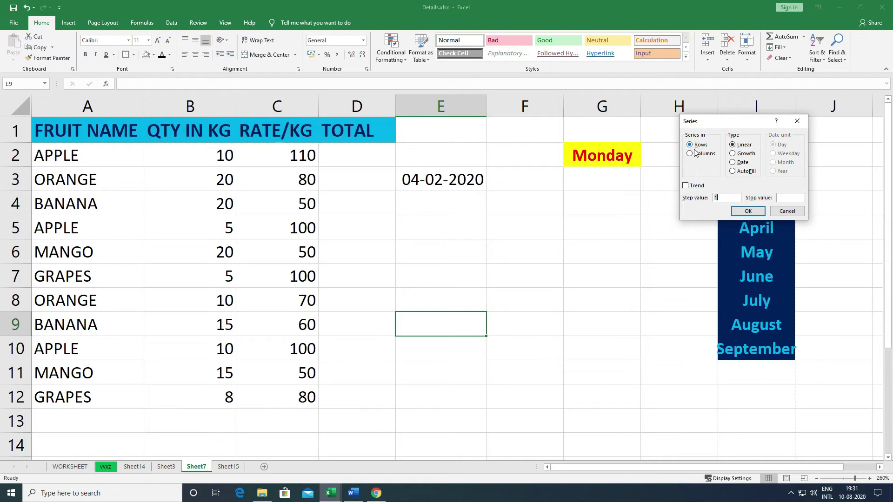
{"action": "left_click", "coordinate": [703, 155]}
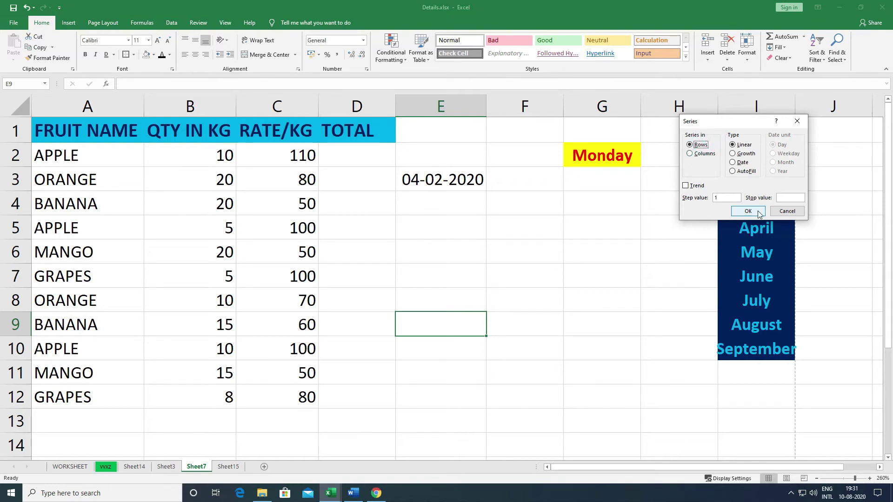
{"action": "left_click", "coordinate": [787, 211]}
Enter 7 in cell F3 of Sheet7
{"action": "left_click", "coordinate": [527, 180]}
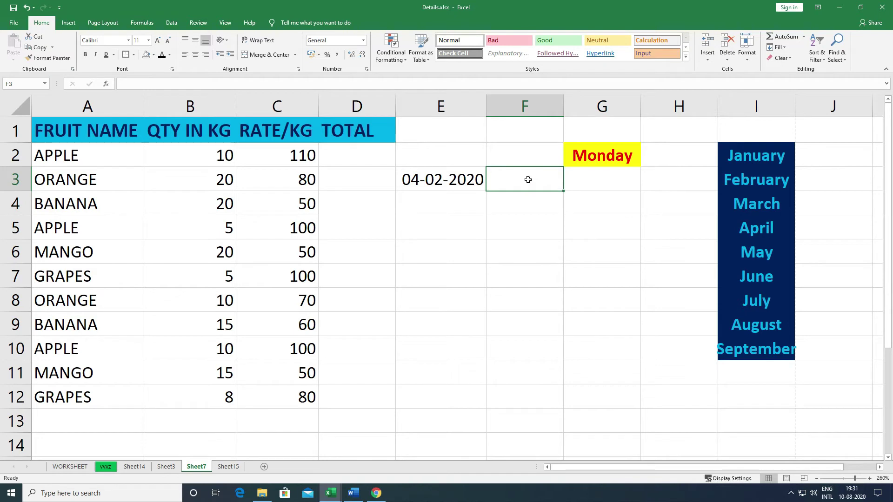
{"action": "type", "text": "7"}
{"action": "key", "text": "Return"}
Fill F3:F12 down the column with a linear series using step value 7 and stop value 70
{"action": "left_click_drag", "start_coordinate": [532, 182], "coordinate": [539, 397]}
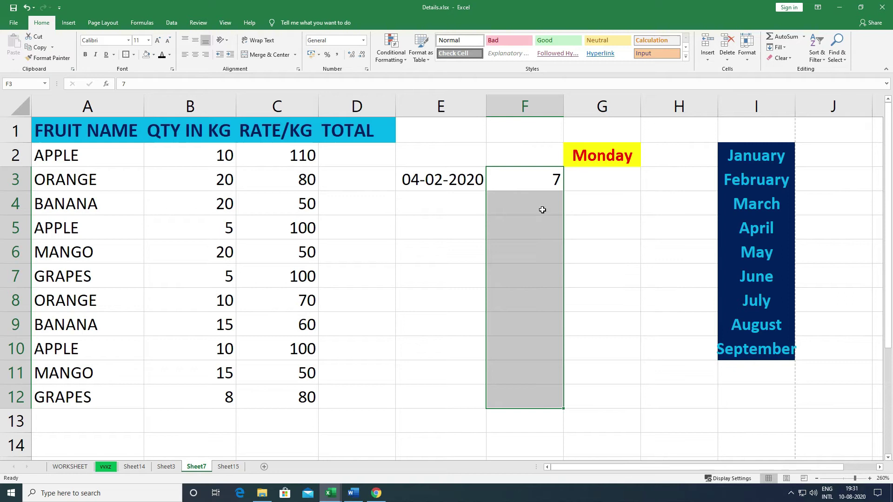
{"action": "left_click", "coordinate": [781, 50]}
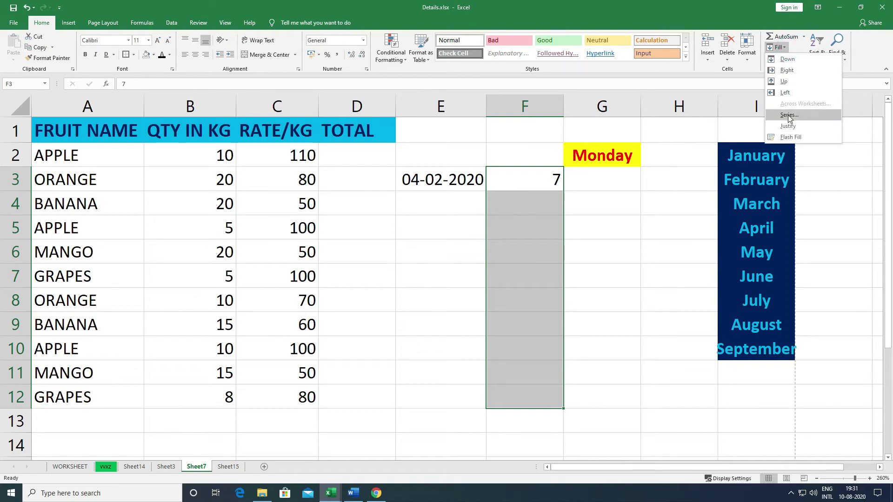
{"action": "left_click", "coordinate": [791, 120]}
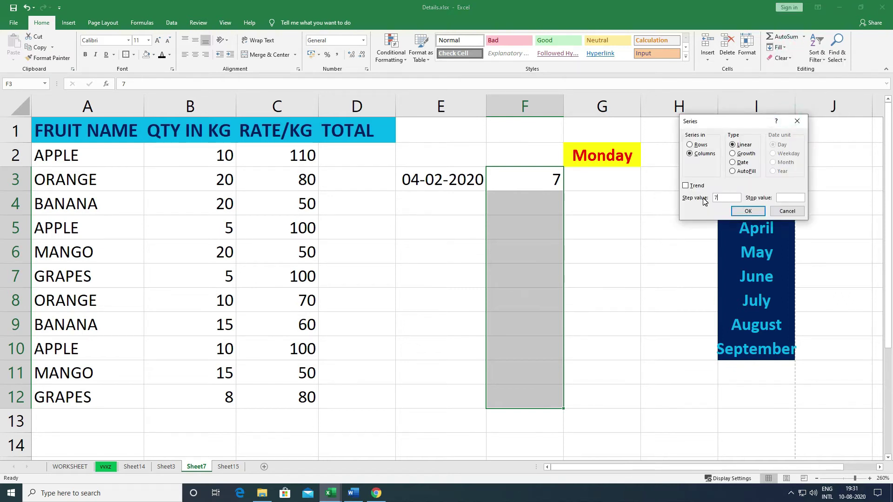
{"action": "type", "text": "7"}
{"action": "left_click", "coordinate": [793, 194]}
{"action": "left_click", "coordinate": [790, 196]}
{"action": "type", "text": "70"}
{"action": "left_click", "coordinate": [746, 211]}
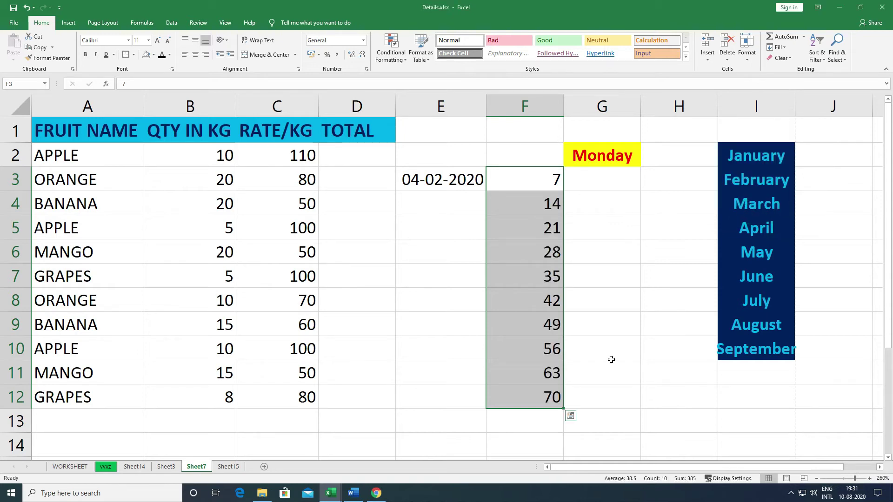
Clear the series values in F4:F12 and replace the starting value in F3 with 3
{"action": "left_click", "coordinate": [535, 179]}
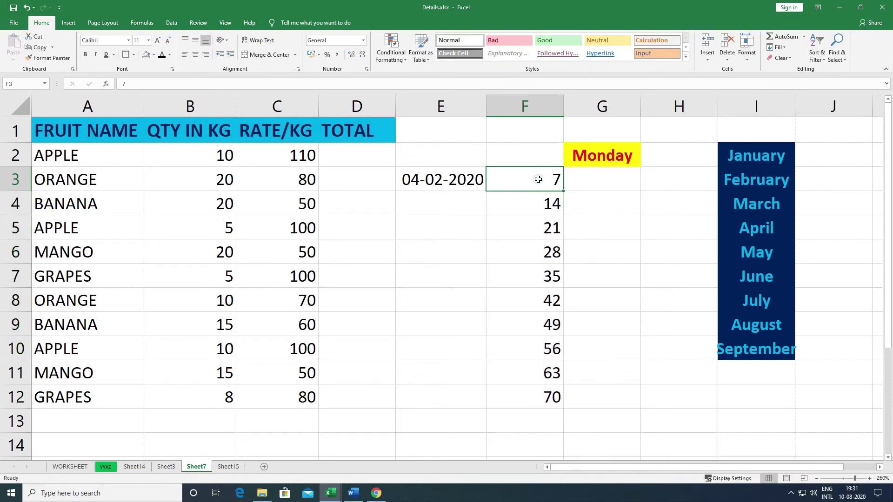
{"action": "left_click", "coordinate": [781, 48]}
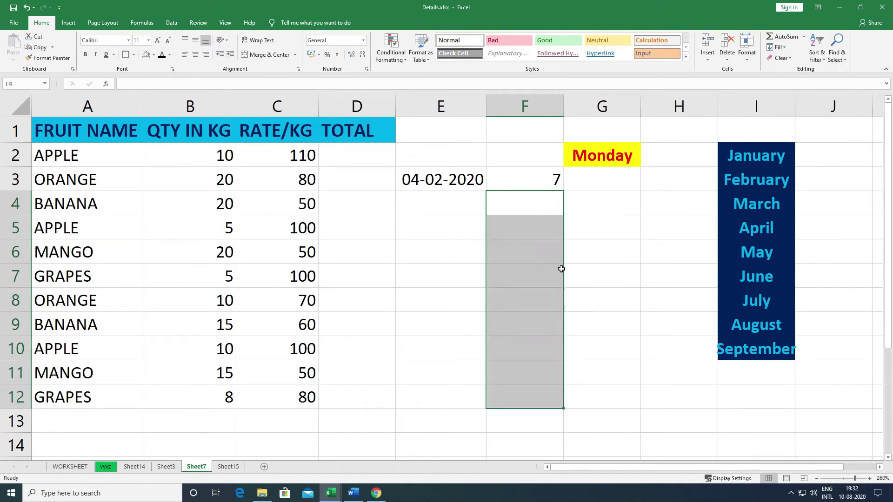
{"action": "left_click", "coordinate": [522, 177]}
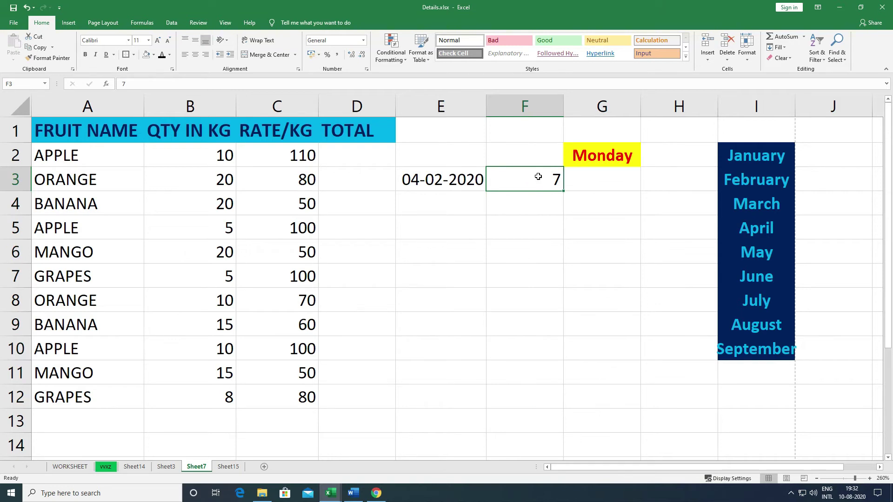
{"action": "type", "text": "3"}
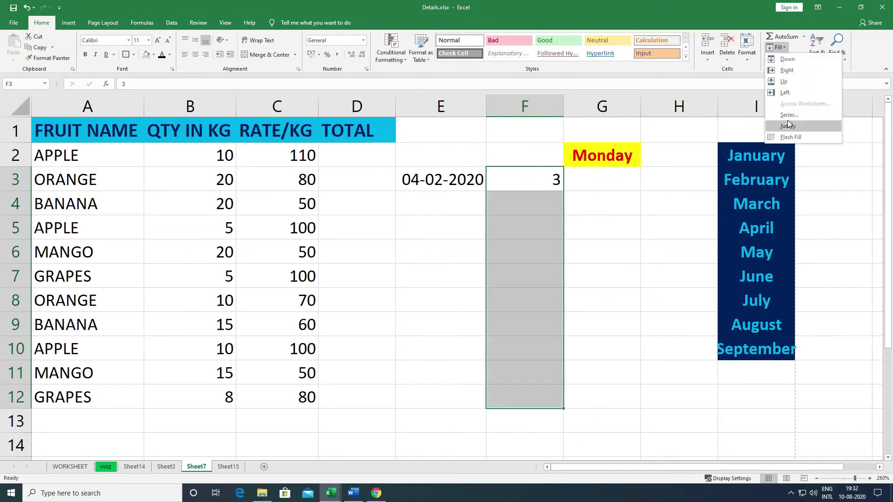
Fill F3:F12 down the column with a linear series using step value 9 and inspect its first values
{"action": "left_click", "coordinate": [789, 116]}
{"action": "left_click", "coordinate": [690, 153]}
{"action": "left_click_drag", "start_coordinate": [744, 125], "coordinate": [740, 102]}
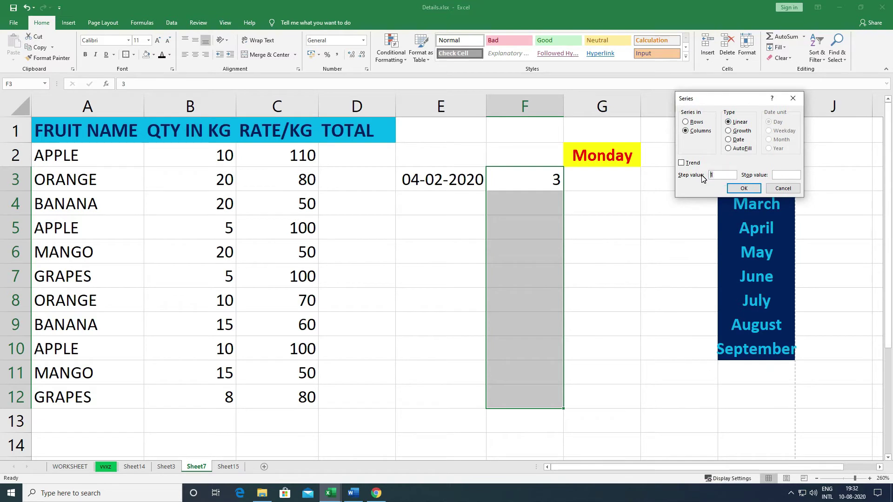
{"action": "type", "text": "9"}
{"action": "left_click", "coordinate": [786, 174]}
{"action": "left_click", "coordinate": [785, 175]}
{"action": "left_click", "coordinate": [754, 188]}
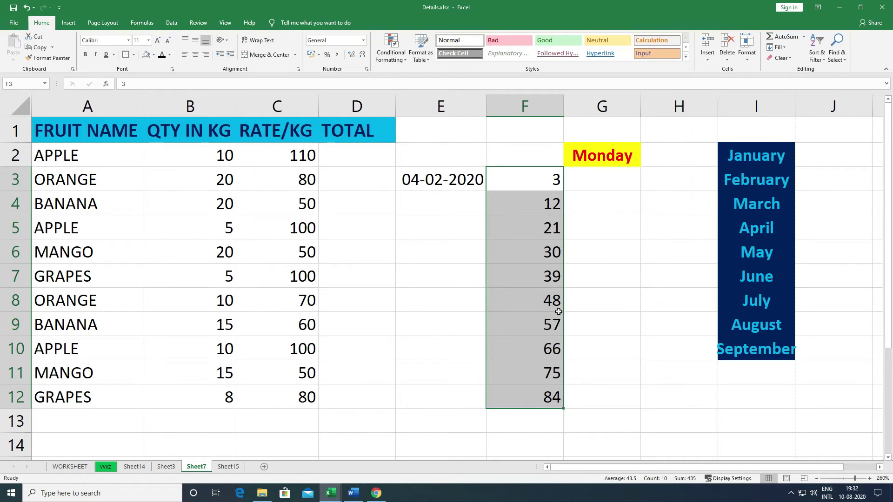
{"action": "left_click", "coordinate": [545, 177]}
{"action": "left_click", "coordinate": [550, 203]}
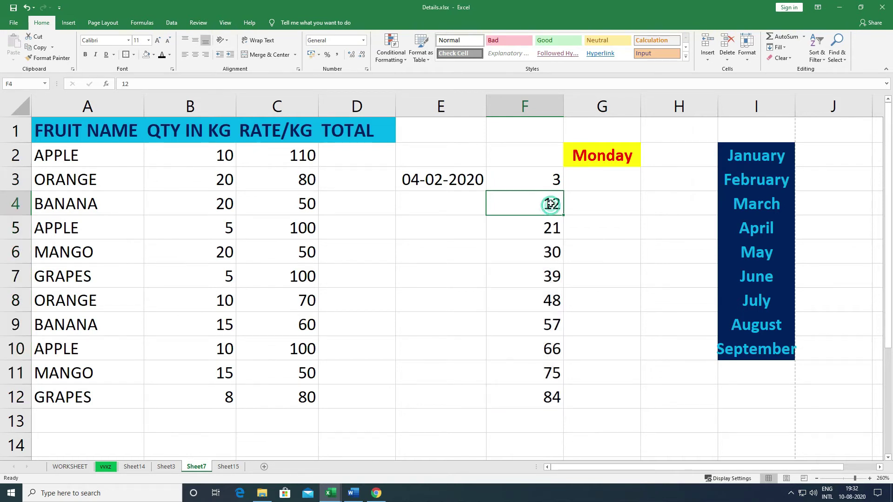
{"action": "left_click", "coordinate": [549, 230]}
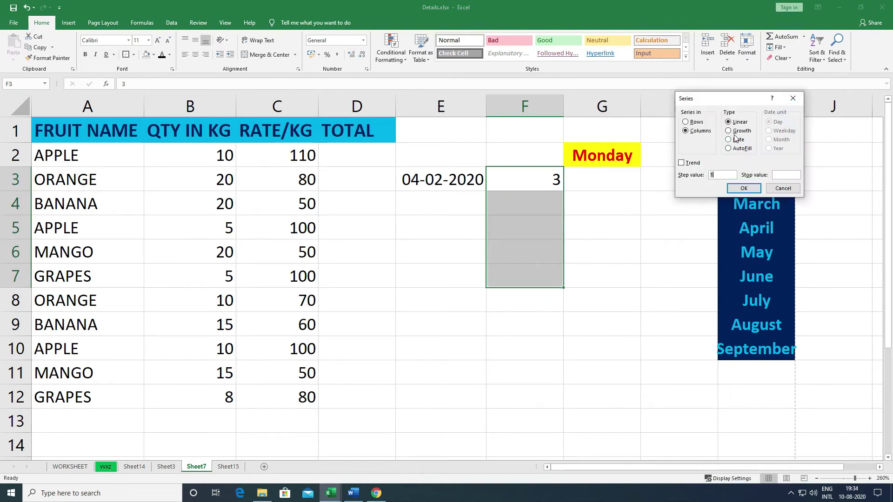
Fill F3:F7 down the column with a growth series using step value 5 and stop value 200
{"action": "left_click", "coordinate": [736, 131]}
{"action": "double_click", "coordinate": [723, 175]}
{"action": "left_click", "coordinate": [775, 174]}
{"action": "type", "text": "200"}
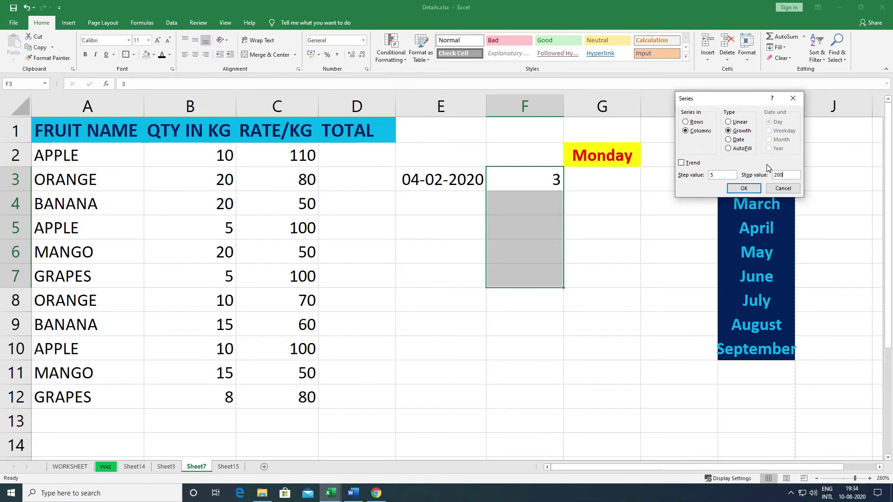
{"action": "left_click", "coordinate": [744, 188]}
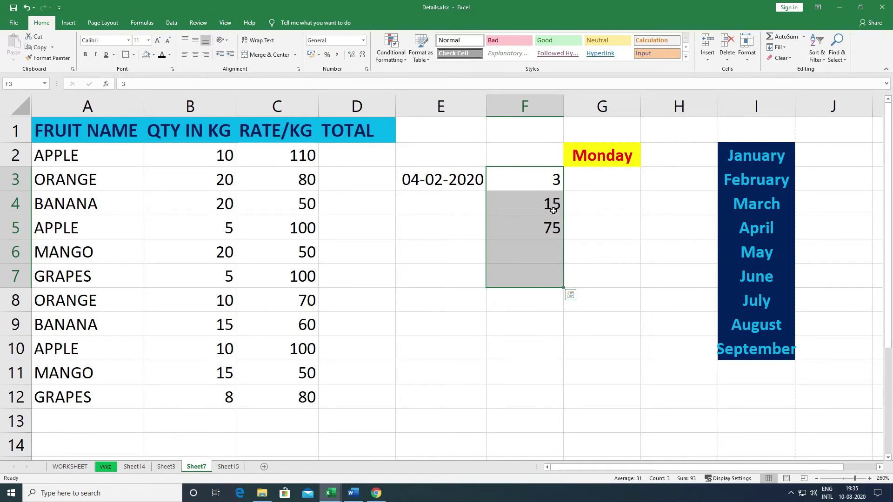
Inspect the end of the growth series and clear the filled values in F4:F5
{"action": "left_click", "coordinate": [549, 231]}
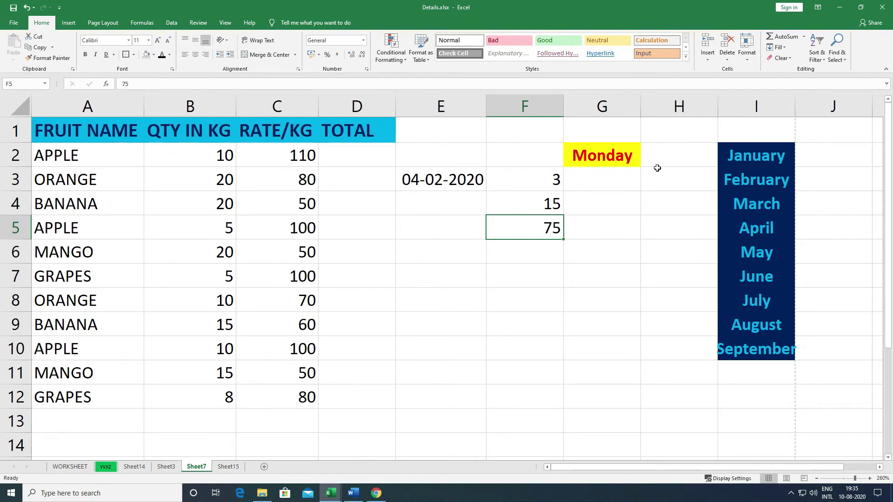
{"action": "left_click", "coordinate": [538, 252]}
{"action": "left_click_drag", "start_coordinate": [535, 212], "coordinate": [548, 227]}
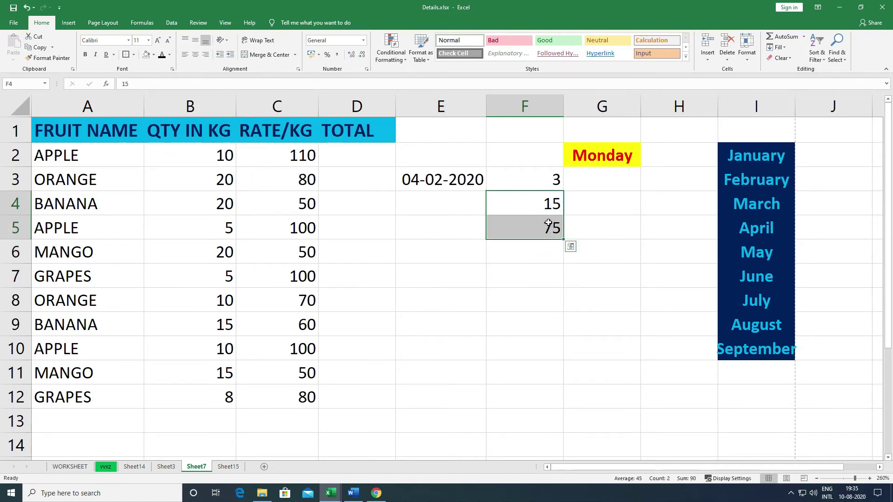
{"action": "key", "text": "Delete"}
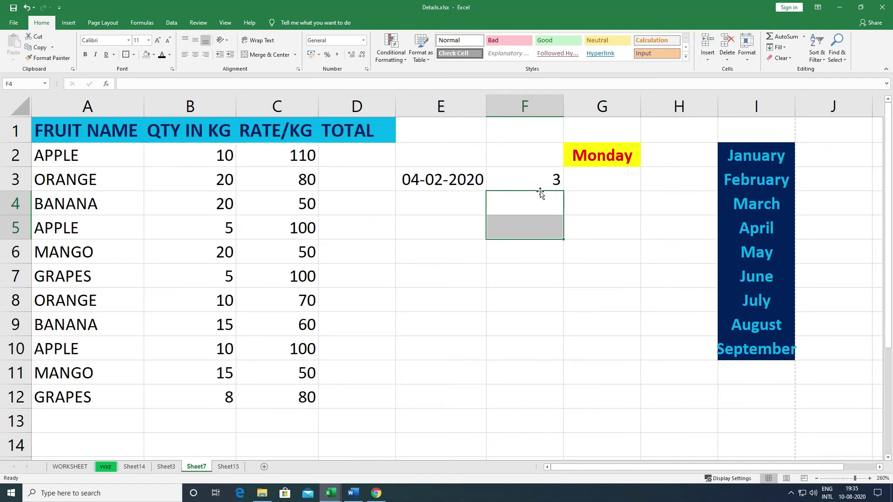
Fill F3:F9 down the column with a growth series using step value 5 and stop value 500
{"action": "left_click_drag", "start_coordinate": [538, 183], "coordinate": [535, 326]}
{"action": "left_click", "coordinate": [777, 47]}
{"action": "left_click", "coordinate": [792, 115]}
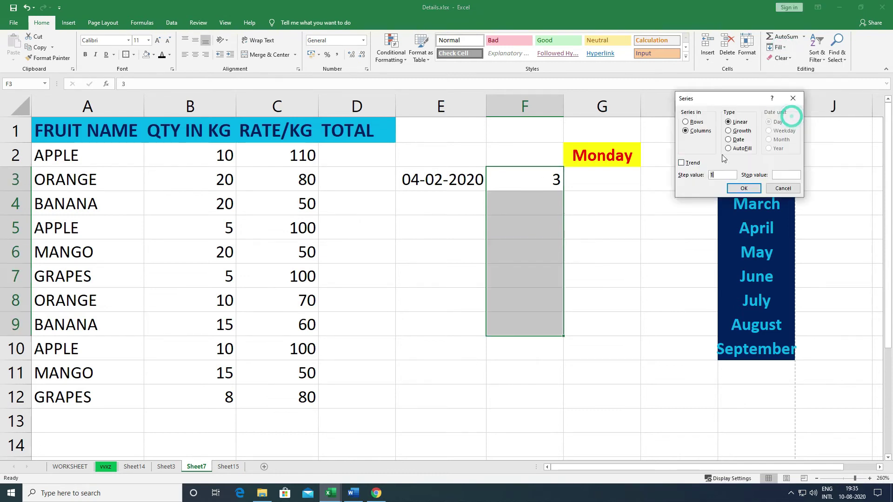
{"action": "left_click", "coordinate": [719, 175]}
{"action": "left_click", "coordinate": [782, 174]}
{"action": "type", "text": "500"}
{"action": "left_click", "coordinate": [728, 131]}
{"action": "left_click", "coordinate": [744, 189]}
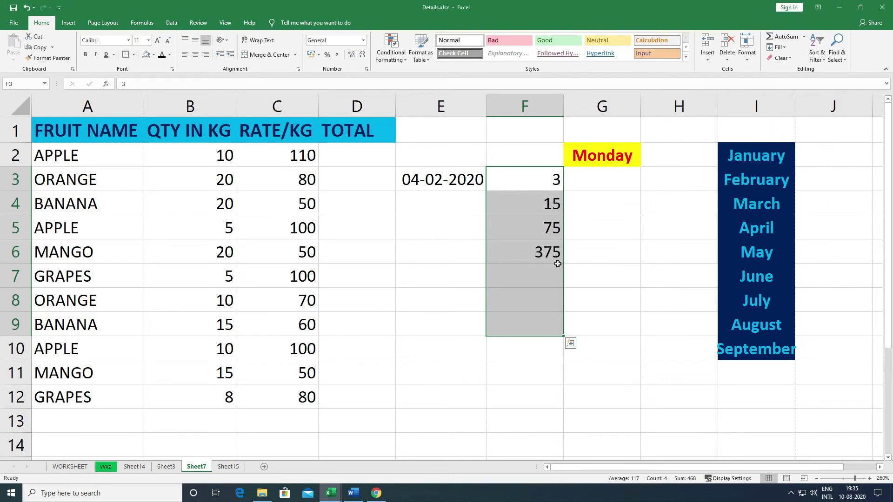
Inspect the growth series, clear F3:F7, and open the Series options for the emptied cells
{"action": "left_click", "coordinate": [536, 250]}
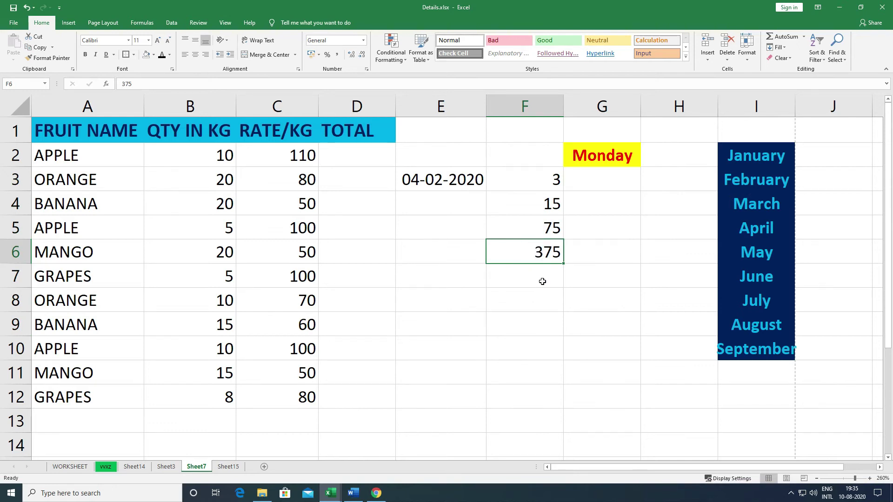
{"action": "left_click_drag", "start_coordinate": [537, 273], "coordinate": [538, 303]}
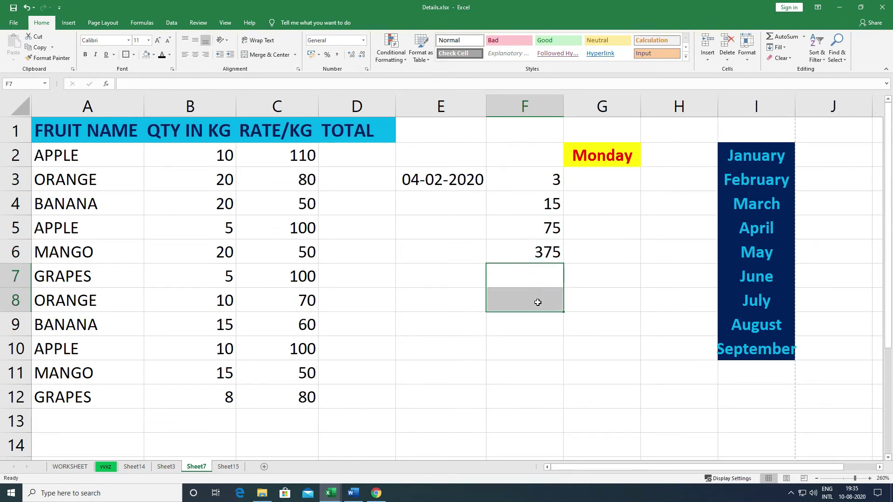
{"action": "left_click_drag", "start_coordinate": [530, 180], "coordinate": [537, 275]}
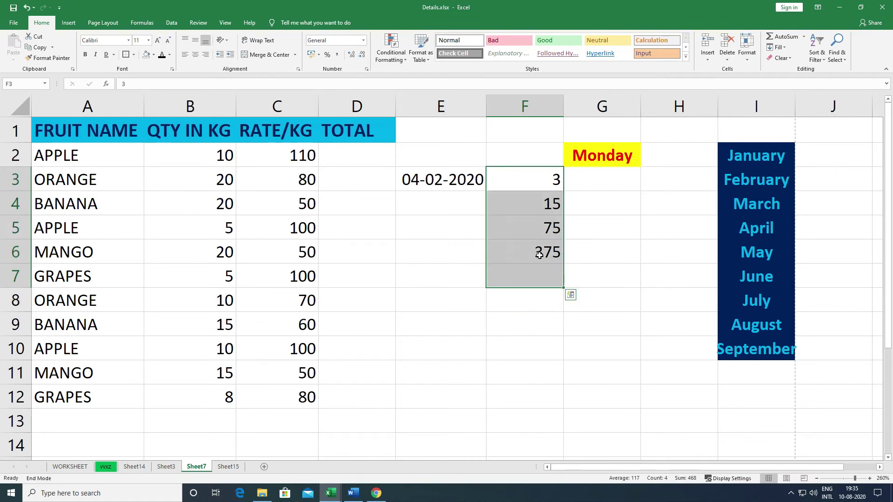
{"action": "key", "text": "Delete"}
{"action": "left_click", "coordinate": [778, 47]}
{"action": "left_click", "coordinate": [787, 117]}
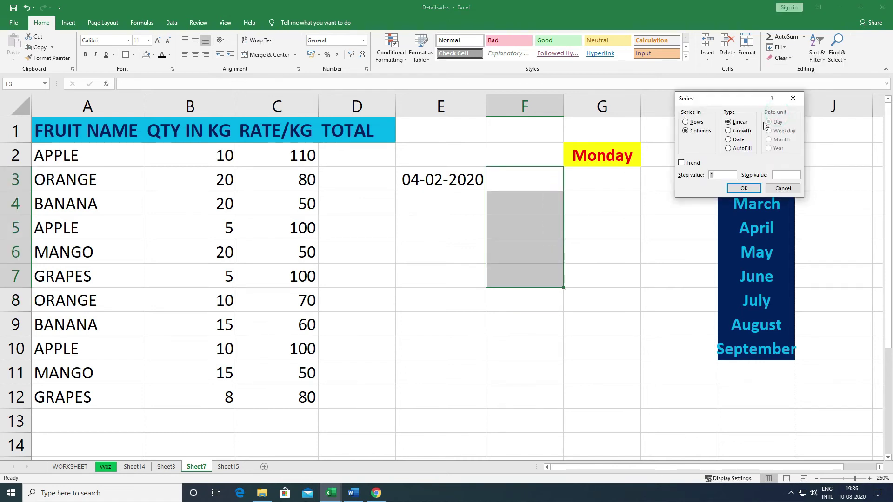
Fill E3:E13 down the column with a date series from the date in E3, trying the Day and Weekday units
{"action": "left_click", "coordinate": [455, 181]}
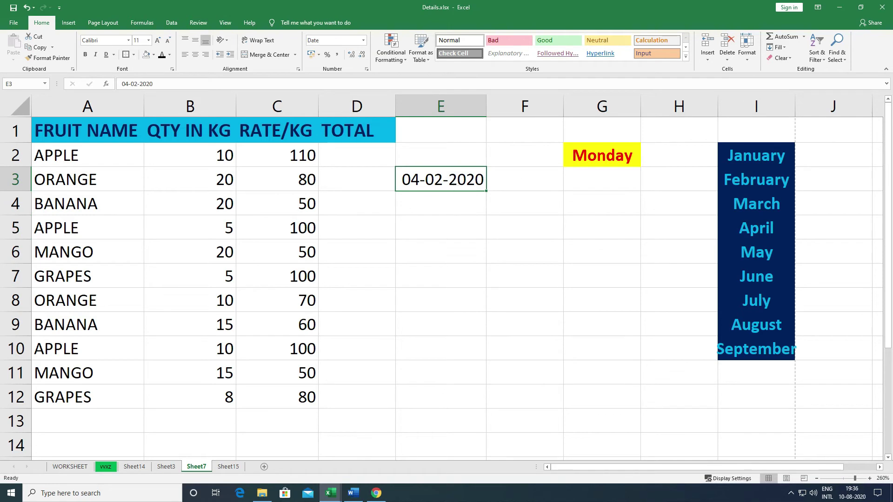
{"action": "left_click_drag", "start_coordinate": [462, 189], "coordinate": [440, 351]}
{"action": "left_click_drag", "start_coordinate": [706, 320], "coordinate": [449, 426]}
{"action": "left_click", "coordinate": [779, 47]}
{"action": "left_click", "coordinate": [782, 104]}
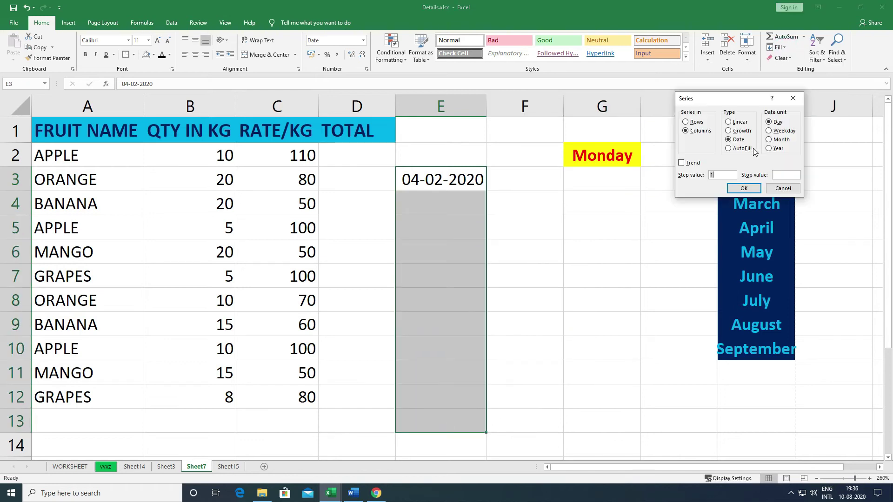
{"action": "left_click", "coordinate": [778, 123]}
{"action": "left_click", "coordinate": [773, 131]}
{"action": "left_click", "coordinate": [743, 187]}
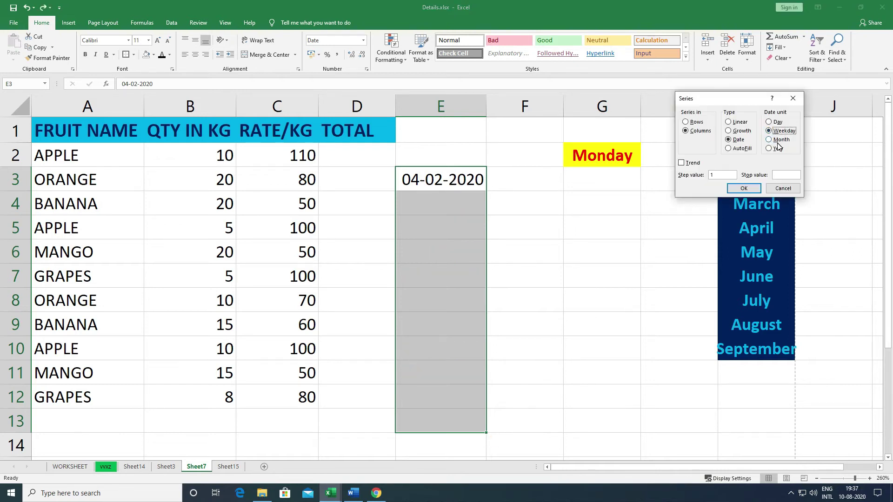
Fill E3:E13 with a date series by Month, undo it, and fill the range again by Year
{"action": "left_click", "coordinate": [778, 141]}
{"action": "left_click", "coordinate": [744, 188]}
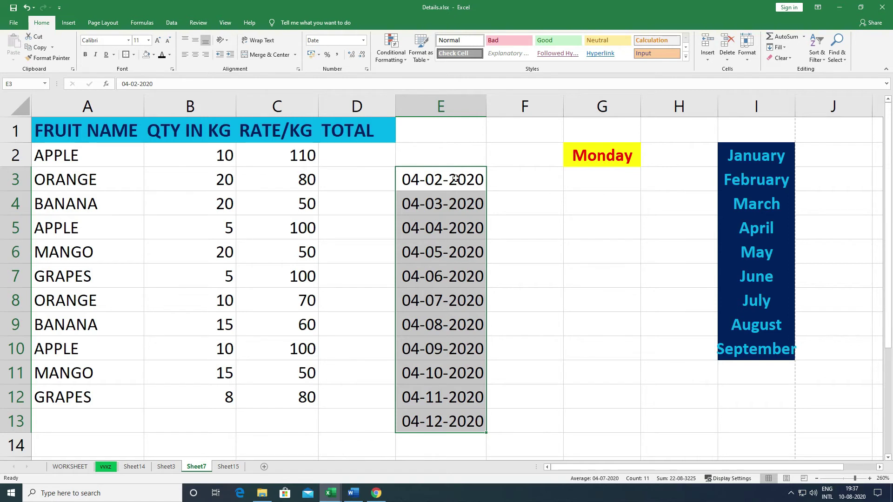
{"action": "left_click", "coordinate": [780, 113]}
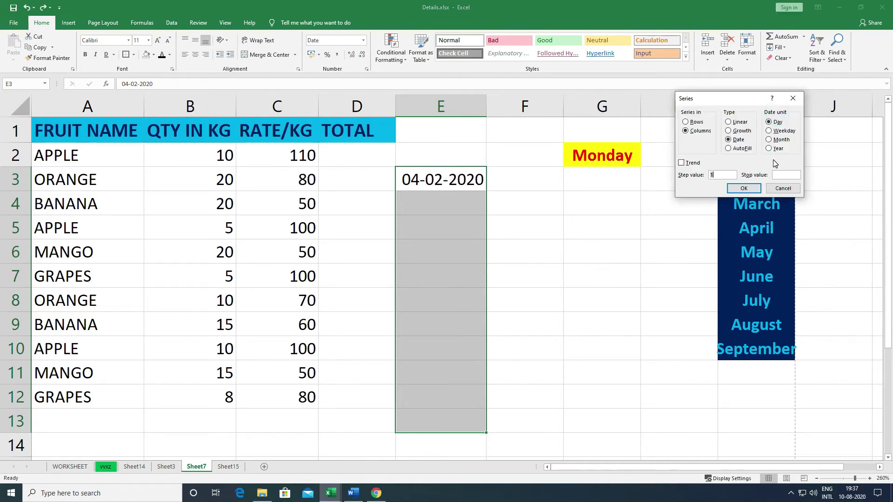
{"action": "left_click", "coordinate": [770, 148]}
{"action": "left_click", "coordinate": [745, 189]}
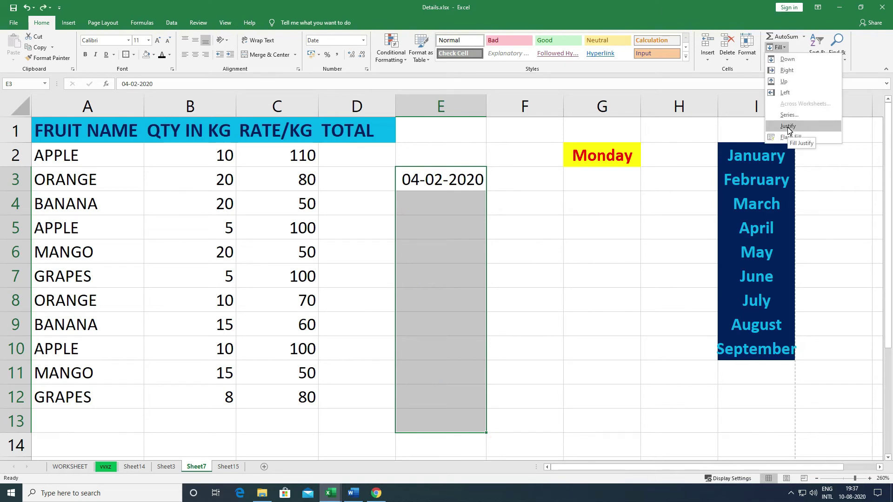
Remove the date from E3, enter "name of employee" in E4, and make column E slightly narrower than the text
{"action": "left_click", "coordinate": [563, 223]}
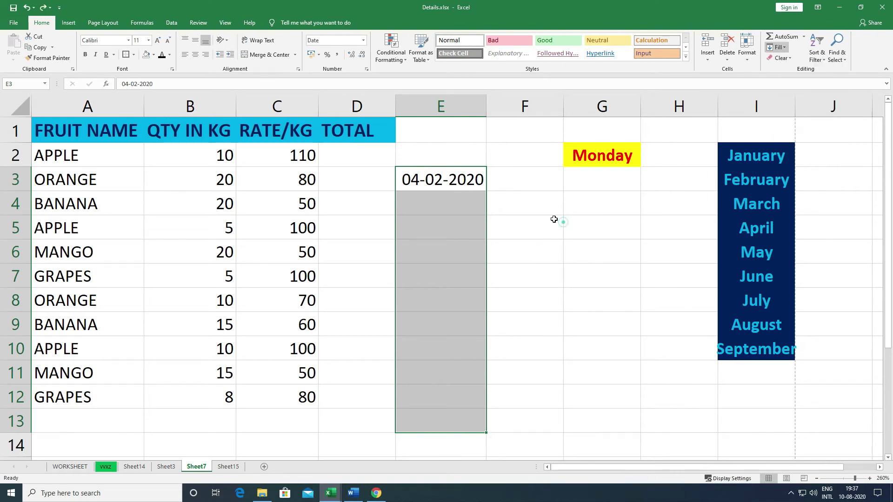
{"action": "left_click", "coordinate": [456, 188]}
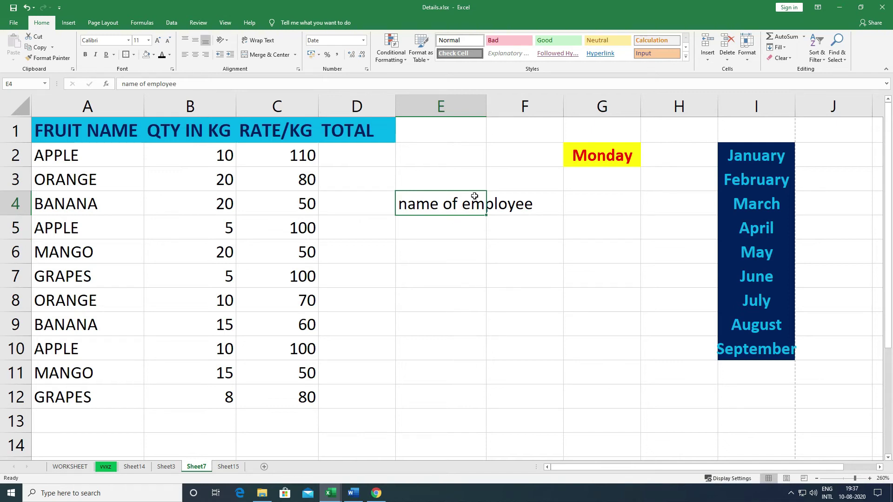
{"action": "left_click_drag", "start_coordinate": [487, 101], "coordinate": [482, 133]}
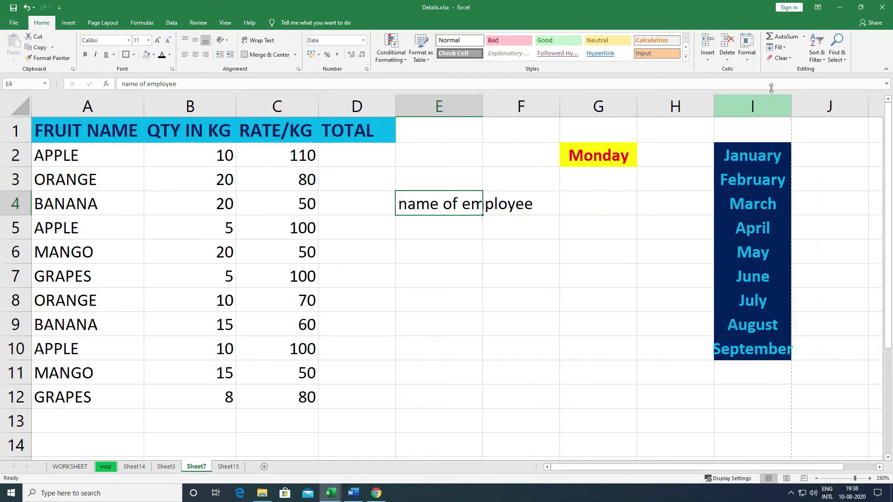
Justify the text in E4 with the Fill command, allowing it to extend below the selected range
{"action": "left_click", "coordinate": [778, 47]}
{"action": "left_click", "coordinate": [780, 125]}
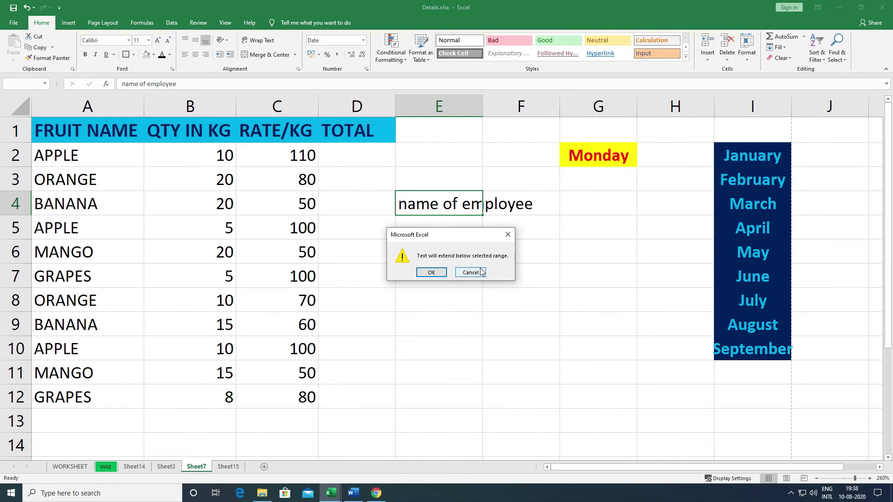
{"action": "left_click", "coordinate": [432, 273]}
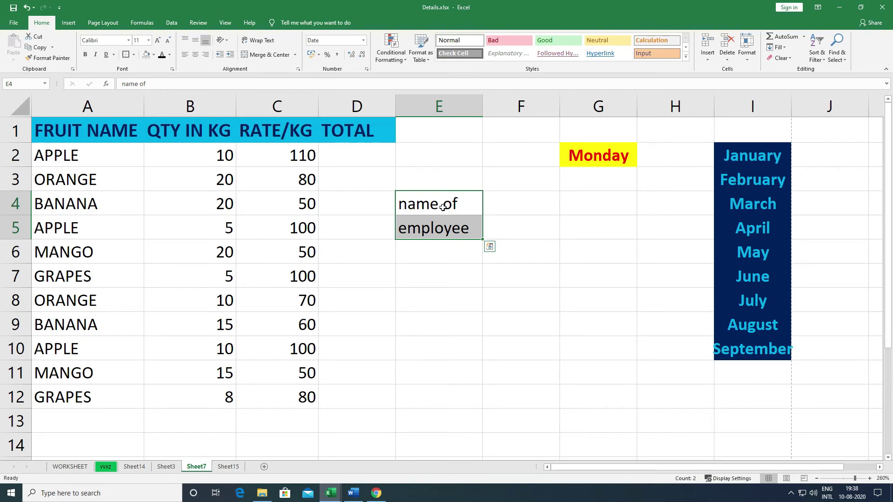
Check the Flash Fill option of the Fill command, then remove the "name of employee" text from E4:E5
{"action": "left_click", "coordinate": [778, 47]}
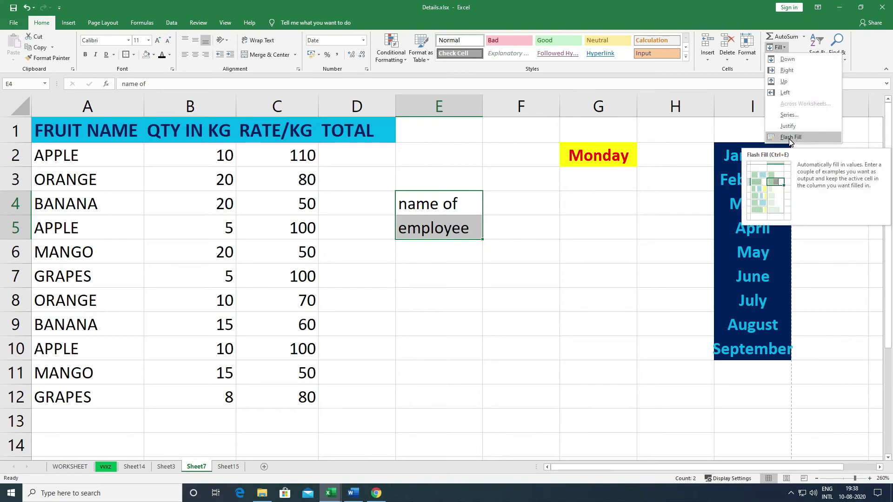
{"action": "left_click", "coordinate": [609, 197]}
{"action": "left_click_drag", "start_coordinate": [454, 195], "coordinate": [455, 242]}
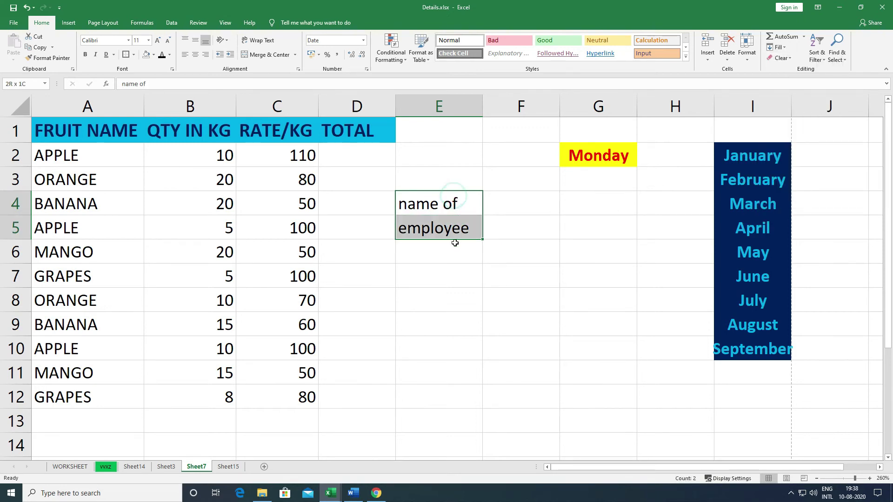
{"action": "key", "text": "ctrl+z"}
Extend "Monday" from G2 down to G8 as a series of days and view its Auto Fill options
{"action": "left_click", "coordinate": [660, 155]}
{"action": "left_click", "coordinate": [777, 47]}
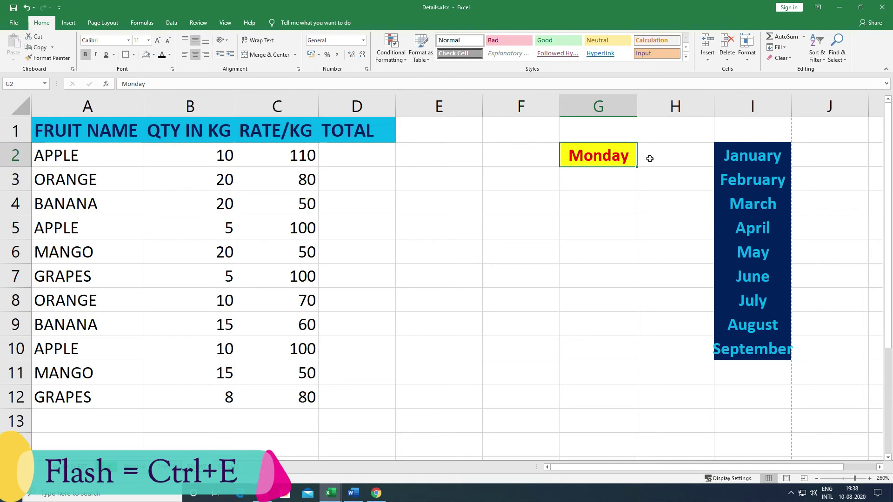
{"action": "left_click_drag", "start_coordinate": [639, 169], "coordinate": [624, 305]}
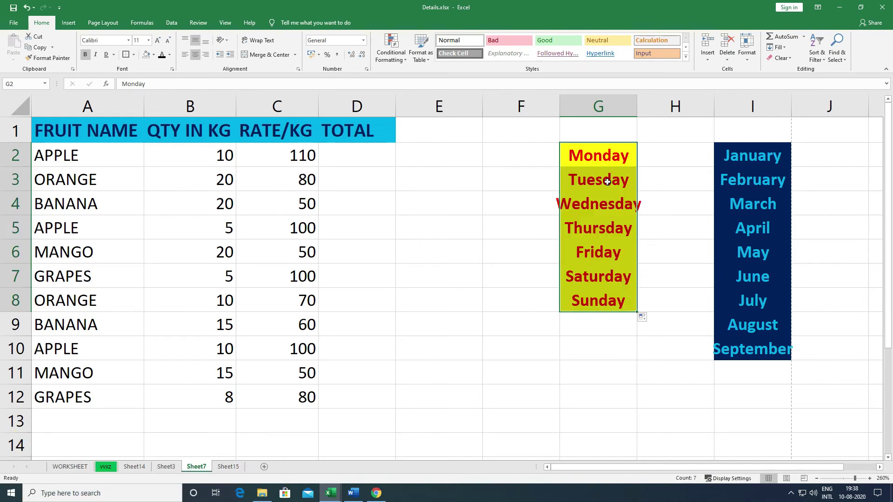
{"action": "left_click", "coordinate": [649, 318]}
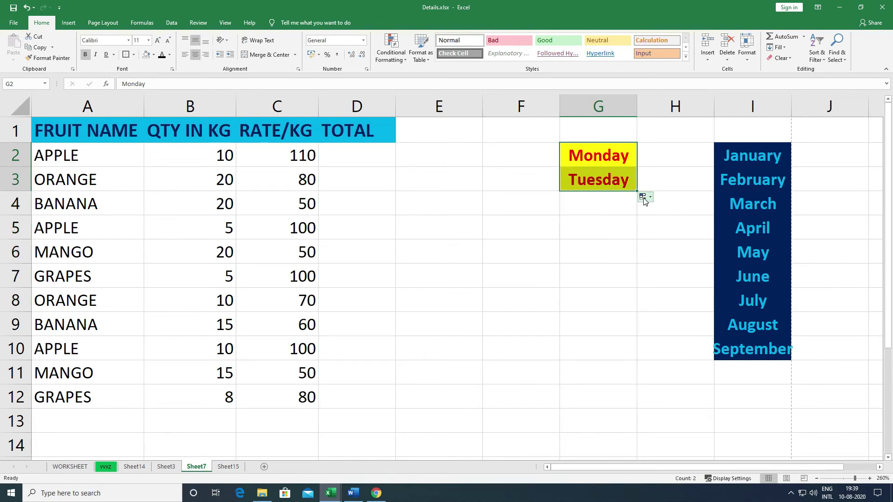
Try the Fill Formatting Only and Fill Without Formatting options on G2:G3
{"action": "left_click", "coordinate": [646, 197]}
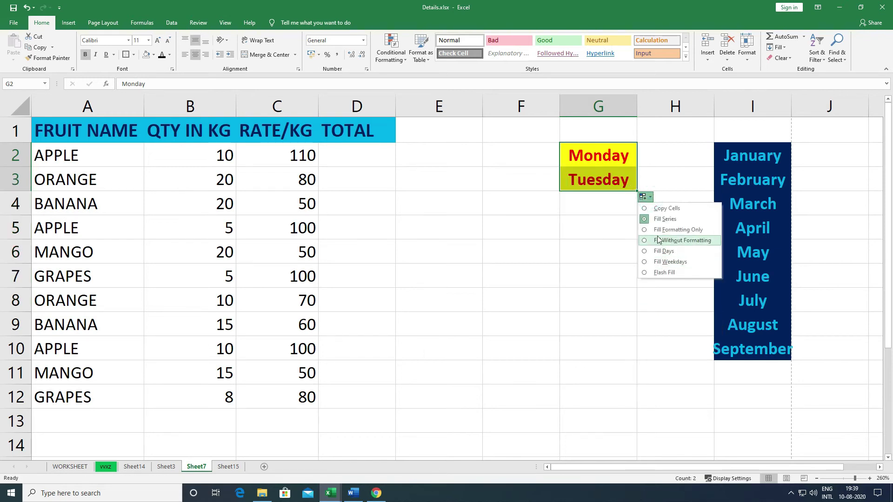
{"action": "left_click", "coordinate": [659, 232]}
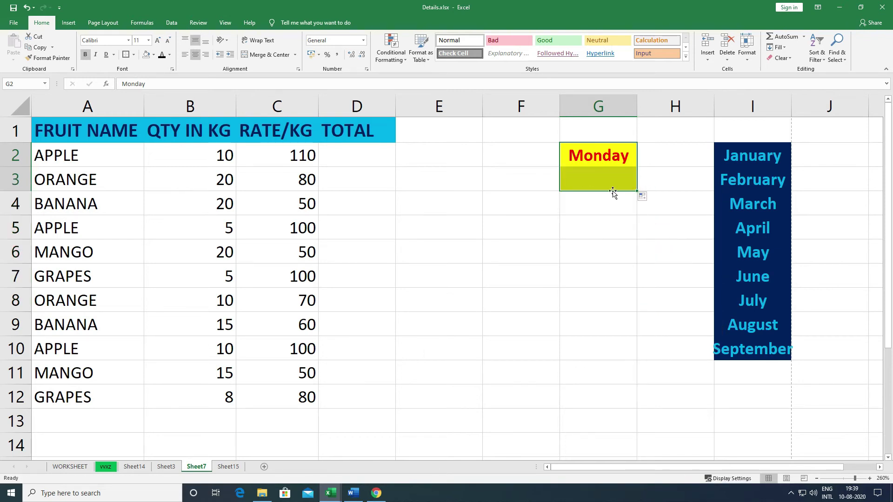
{"action": "left_click", "coordinate": [646, 197]}
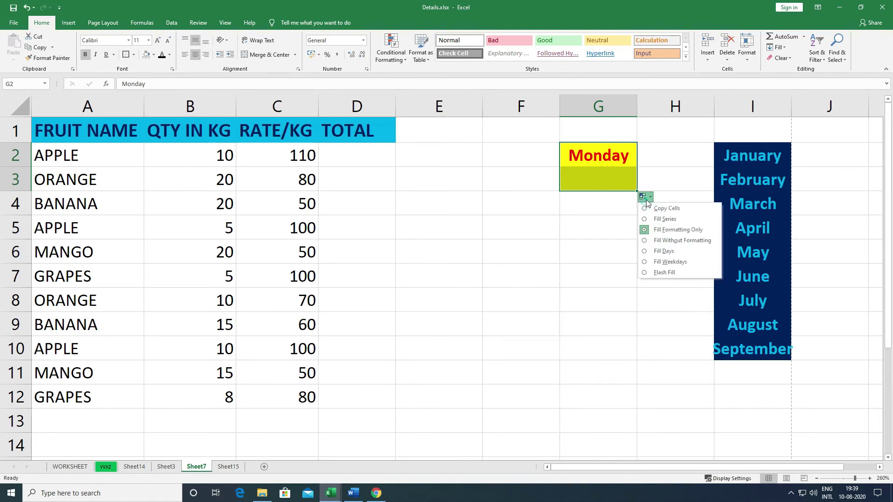
{"action": "left_click", "coordinate": [665, 241]}
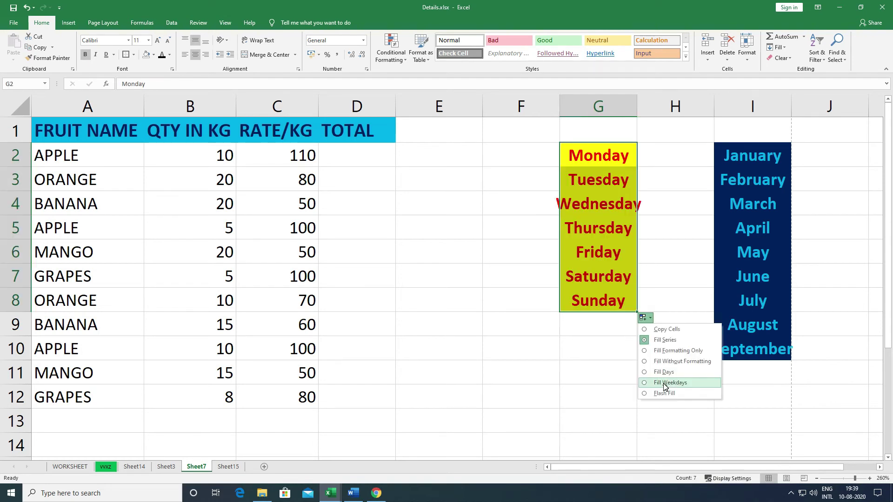
Try Fill Weekdays on G2:G8, shorten the series to G4, and refill G2:G8 with Monday through Sunday
{"action": "left_click", "coordinate": [665, 383]}
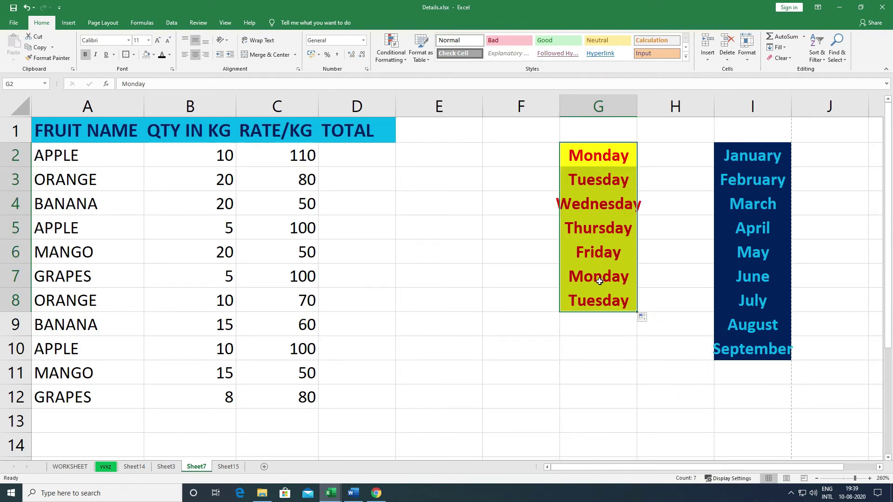
{"action": "left_click_drag", "start_coordinate": [637, 312], "coordinate": [644, 224]}
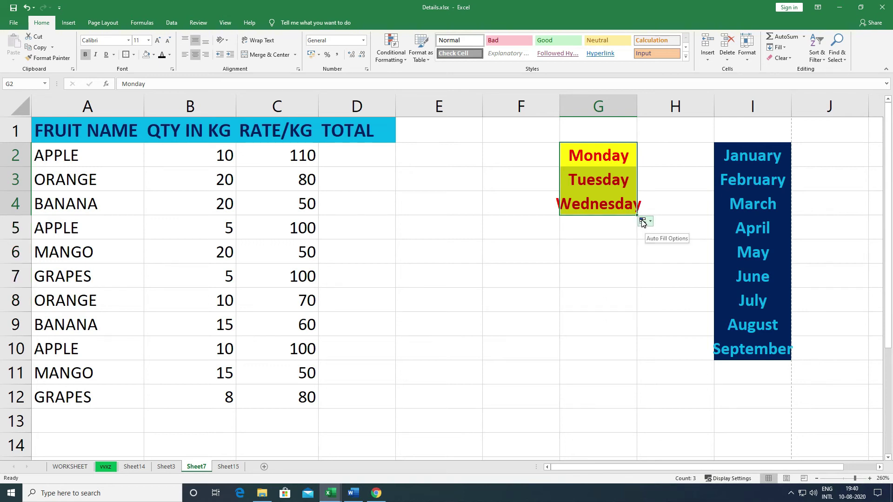
{"action": "left_click", "coordinate": [644, 222]}
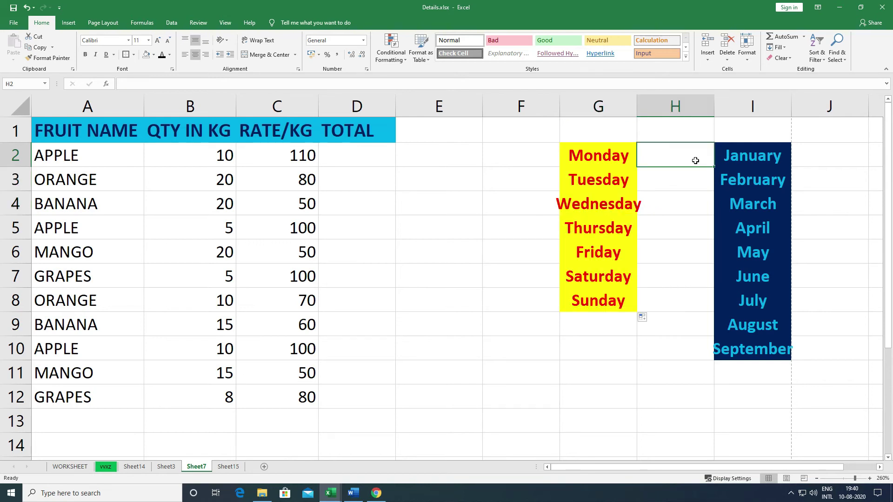
{"action": "left_click_drag", "start_coordinate": [600, 157], "coordinate": [583, 294]}
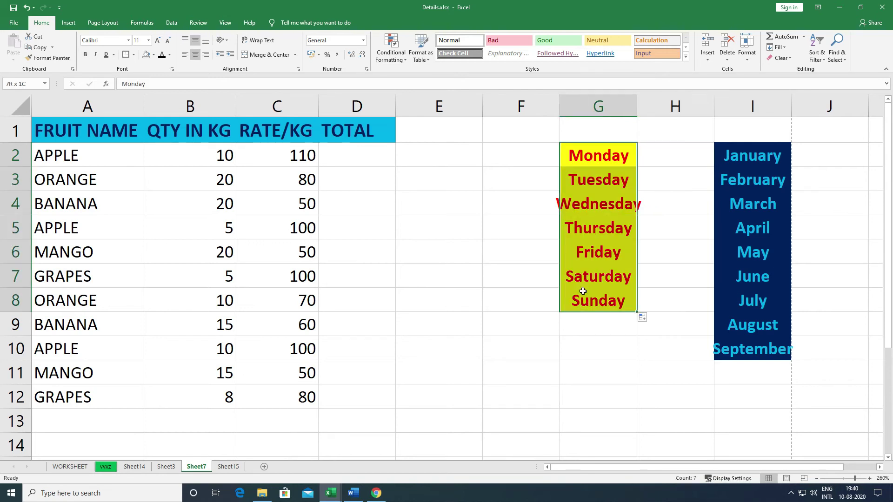
Enter "mon" in H2 beside Monday and Flash Fill the abbreviations for the other days down column H
{"action": "left_click", "coordinate": [651, 161]}
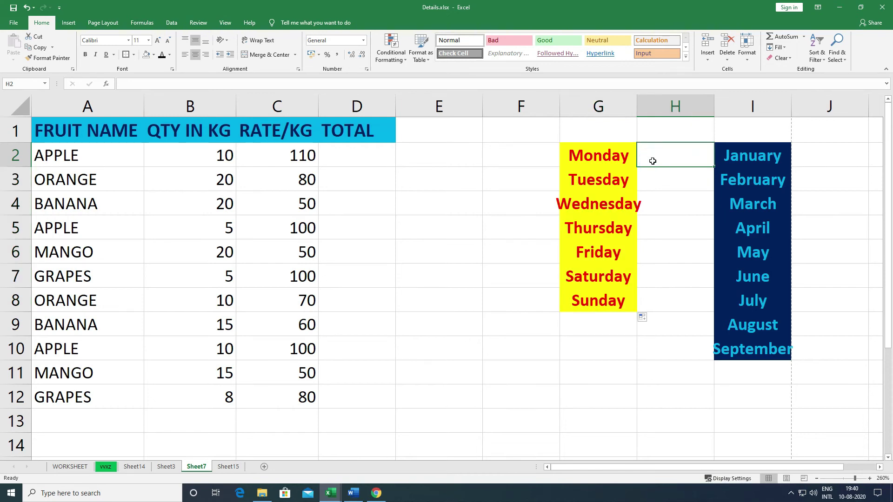
{"action": "type", "text": "mon"}
{"action": "key", "text": "Return"}
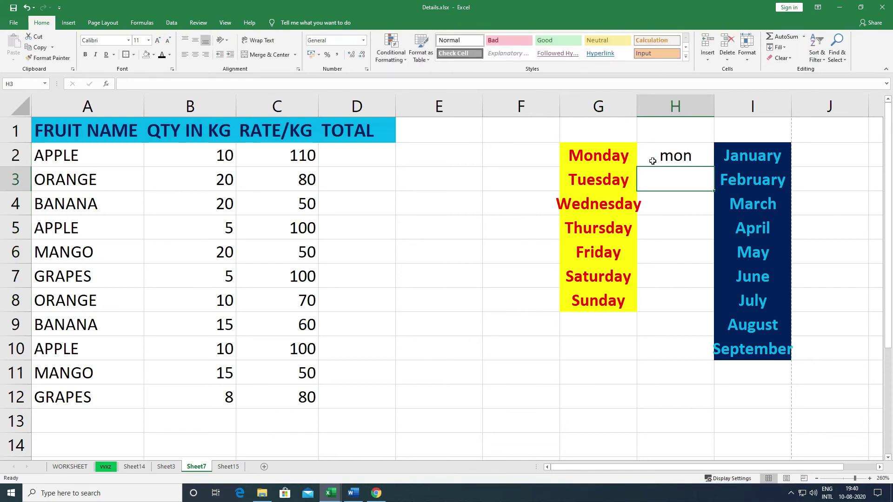
{"action": "key", "text": "ctrl+e"}
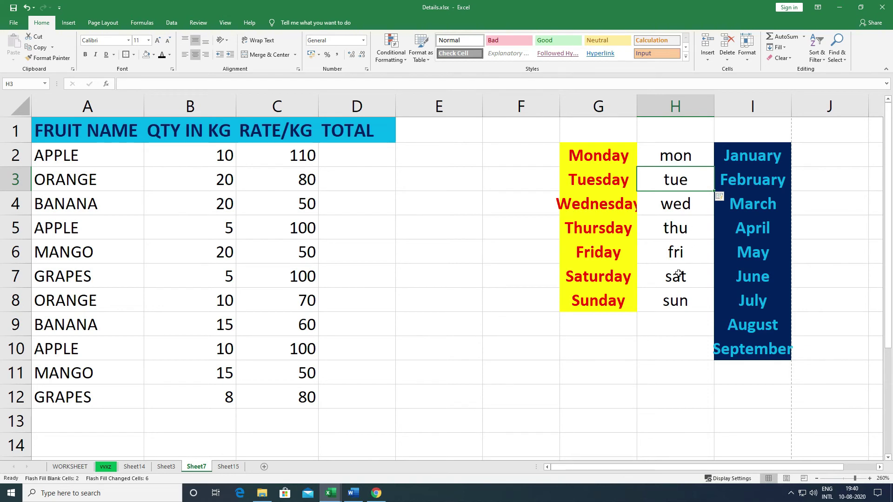
{"action": "left_click", "coordinate": [729, 198]}
Undo the Flash Fill in column H and the entry in H2
{"action": "left_click", "coordinate": [681, 156]}
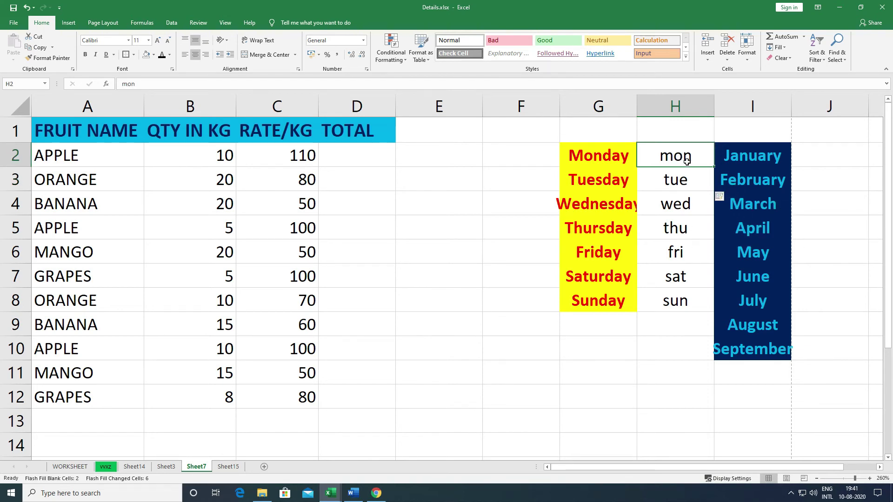
{"action": "key", "text": "ctrl+z"}
{"action": "key", "text": "ctrl+z"}
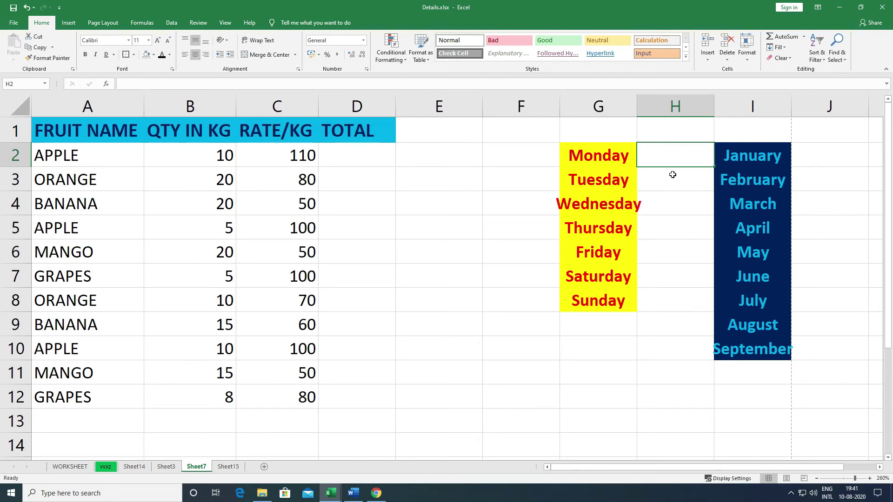
Enter "MON" in H2 and Flash Fill uppercase day abbreviations down column H
{"action": "type", "text": "MON"}
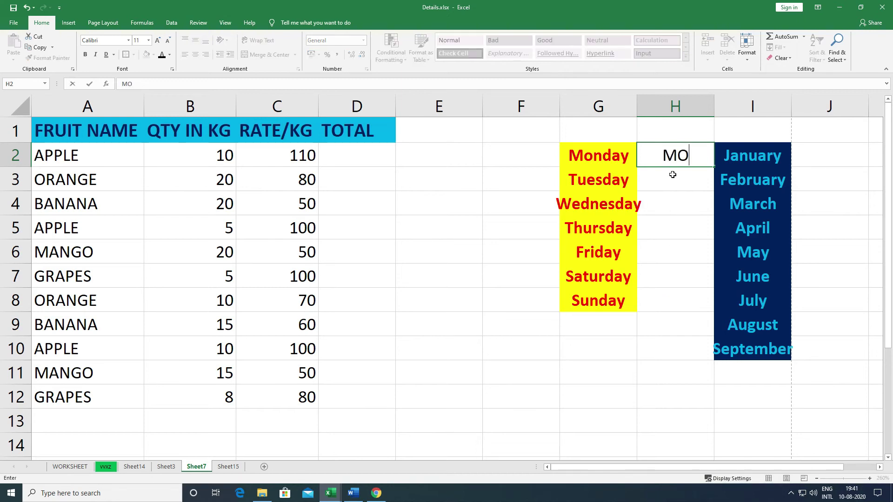
{"action": "key", "text": "Return"}
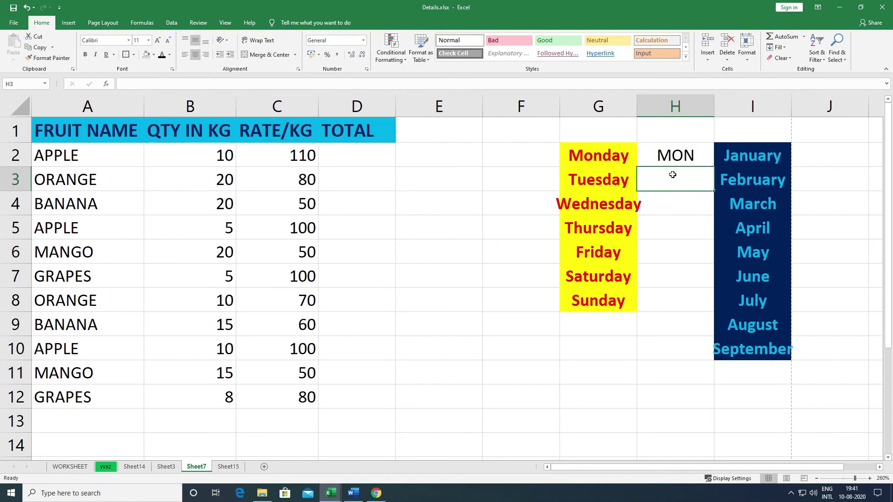
{"action": "key", "text": "ctrl+e"}
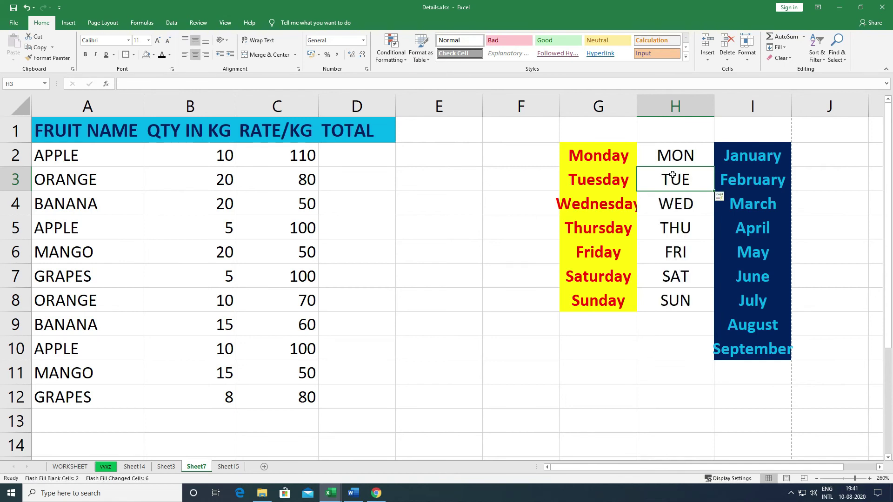
Enter "day" in H2 as the new example and Flash Fill it down column H
{"action": "left_click", "coordinate": [673, 153]}
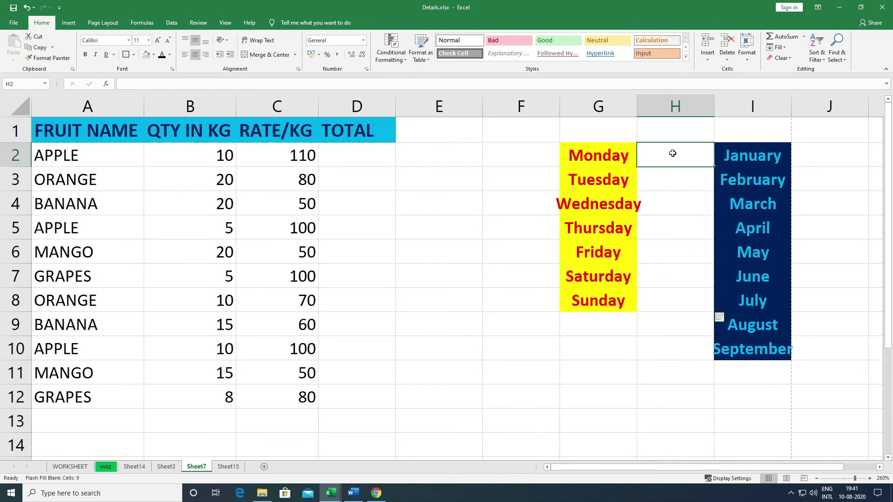
{"action": "type", "text": "day"}
{"action": "key", "text": "Return"}
{"action": "key", "text": "ctrl+e"}
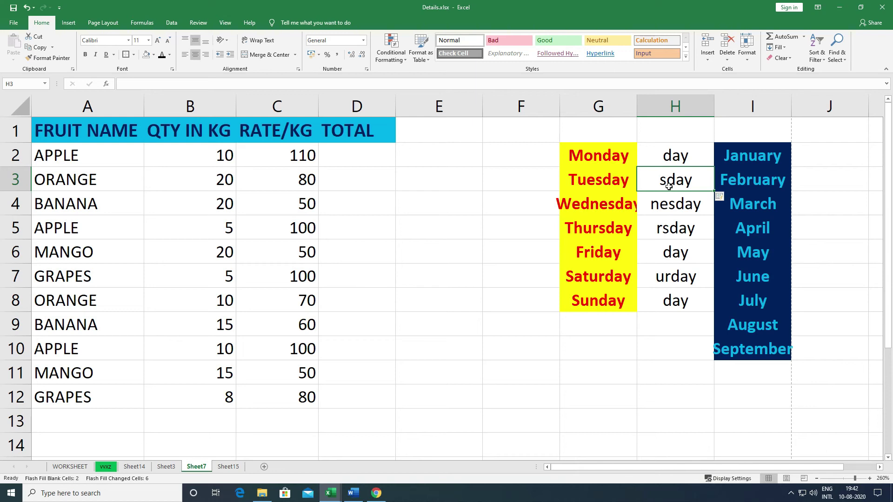
Correct the Flash Fill result in H3 to "day" so the remaining cells in column H follow the pattern
{"action": "type", "text": "day"}
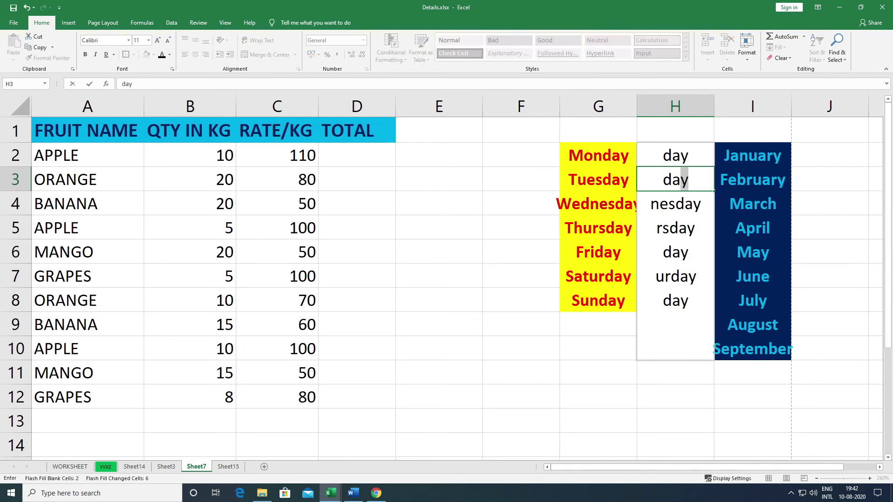
{"action": "key", "text": "Return"}
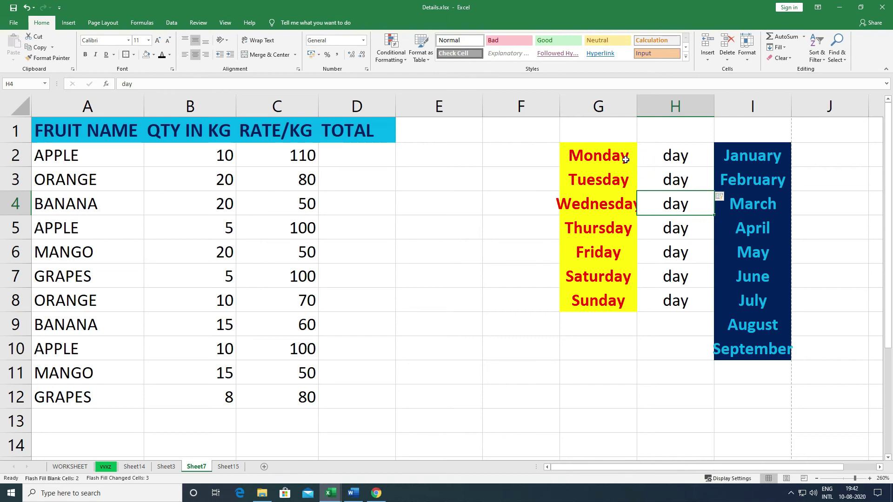
{"action": "left_click", "coordinate": [664, 181]}
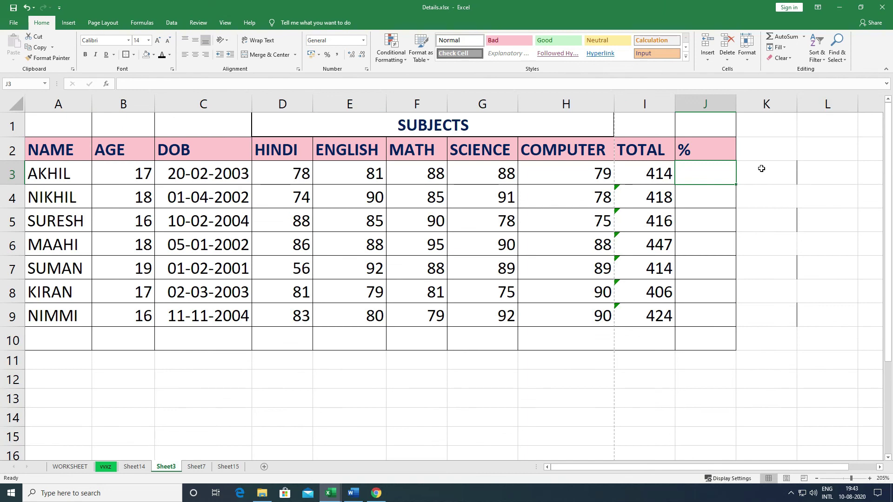
Enter 4 in J3 of the % column on Sheet3 and Flash Fill the column from that example
{"action": "type", "text": "4"}
{"action": "key", "text": "Return"}
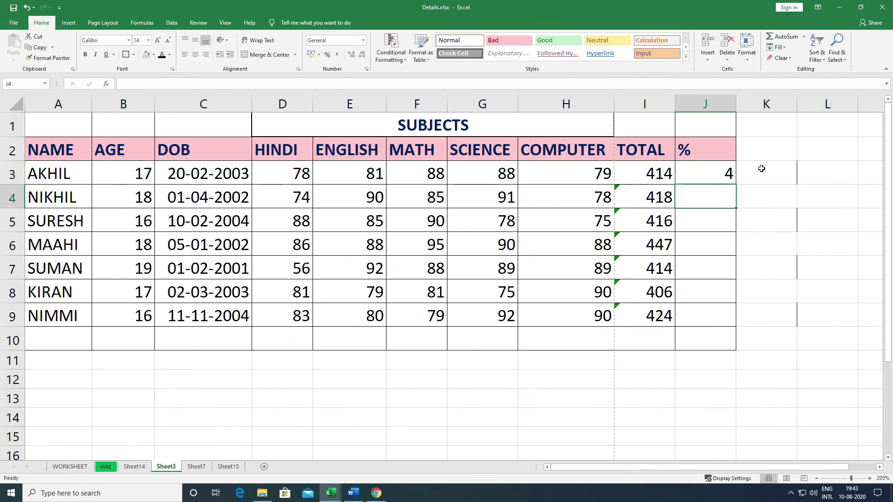
{"action": "key", "text": "ctrl+e"}
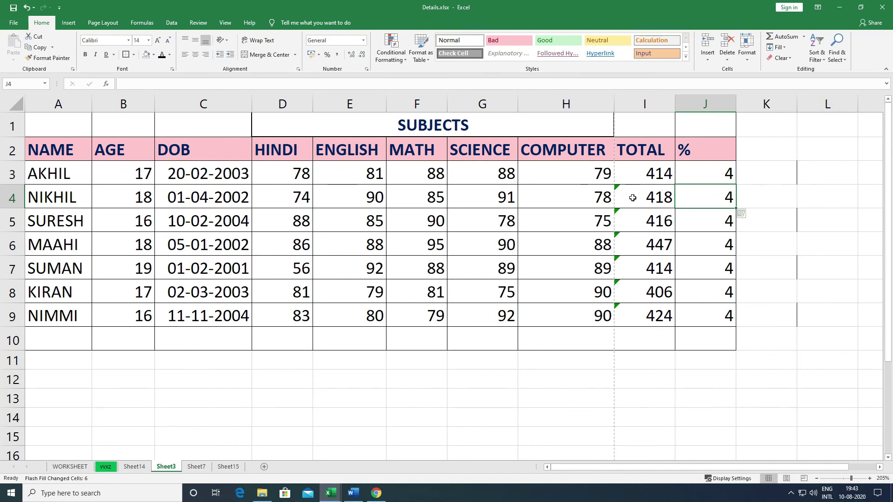
{"action": "key", "text": "Up"}
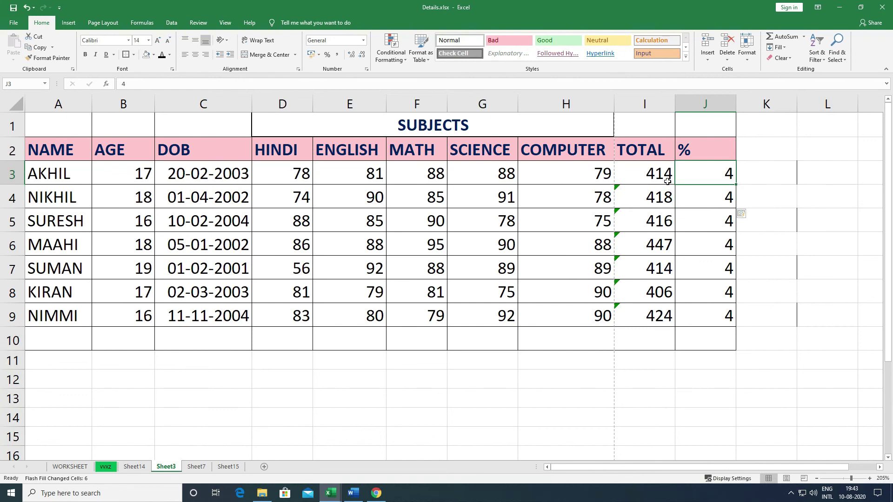
Correct the Flash Fill result in J4 to 8 so the cells below pick up the last digit of each total
{"action": "left_click", "coordinate": [699, 199]}
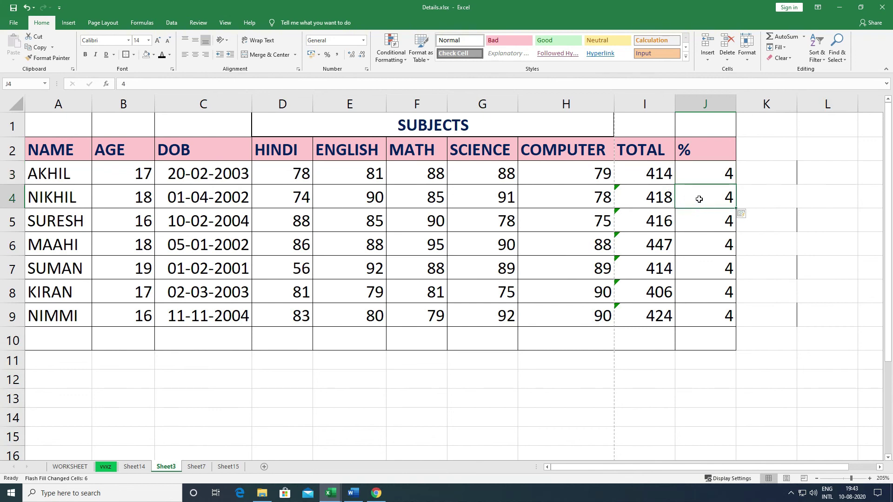
{"action": "type", "text": "8"}
{"action": "key", "text": "Return"}
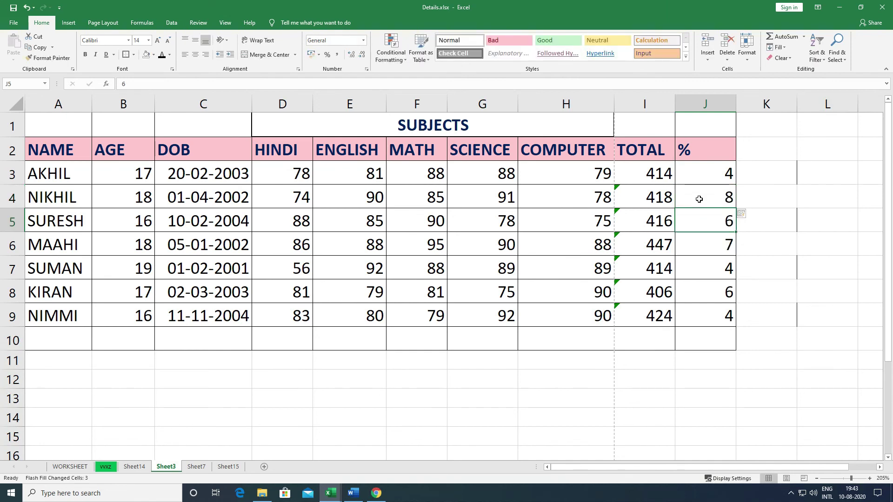
Clear the Flash Filled values from J3:J9 in the % column
{"action": "left_click", "coordinate": [687, 198]}
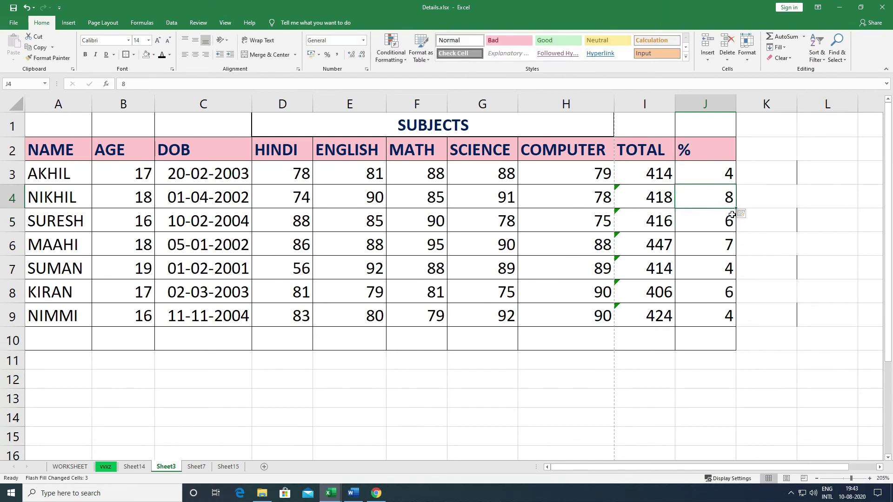
{"action": "left_click_drag", "start_coordinate": [688, 176], "coordinate": [708, 320]}
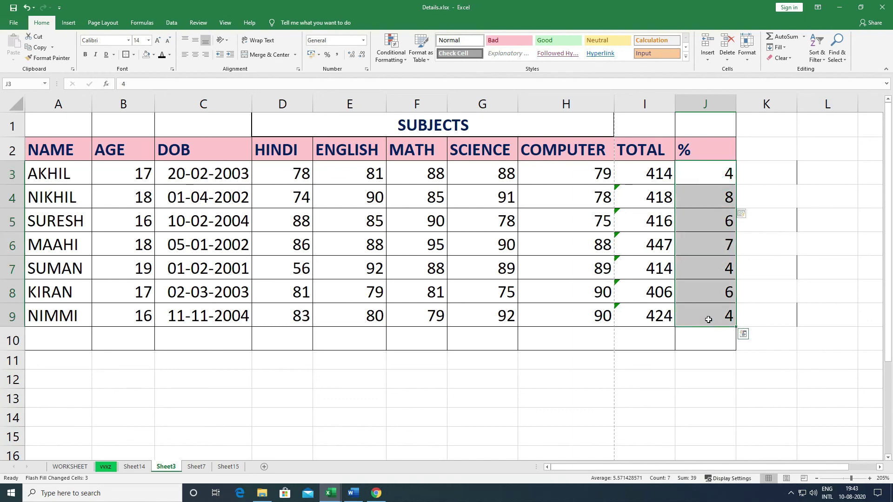
{"action": "key", "text": "Delete"}
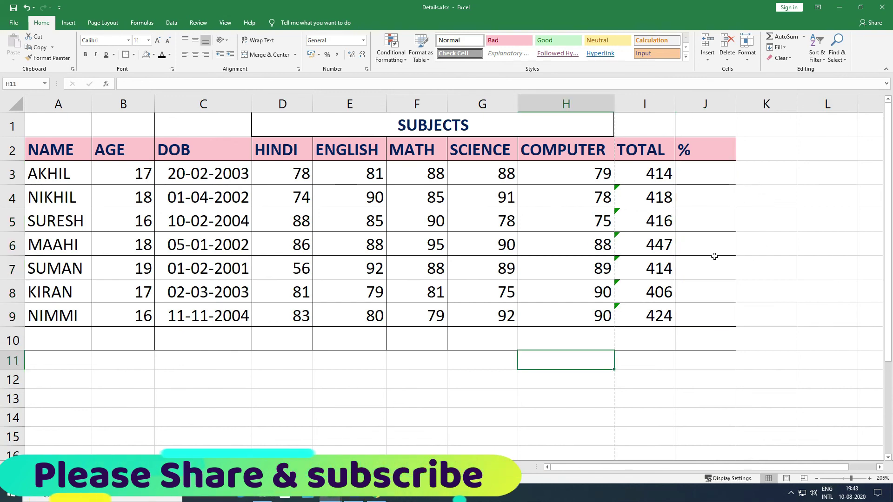
Enter the word halves Rishi and Tech, comp and uter, mem and ory in F11:G13, one pair per row
{"action": "left_click", "coordinate": [407, 361]}
{"action": "type", "text": "Rishi"}
{"action": "key", "text": "Tab"}
{"action": "type", "text": "Tech"}
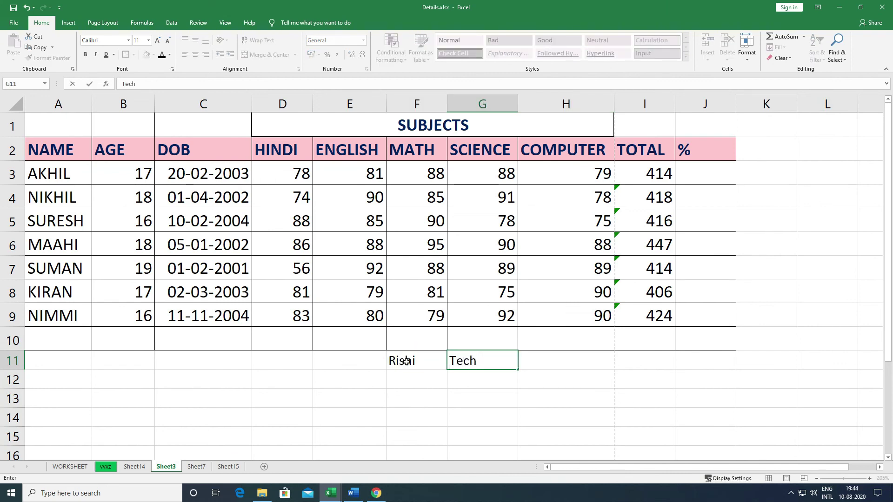
{"action": "key", "text": "Tab"}
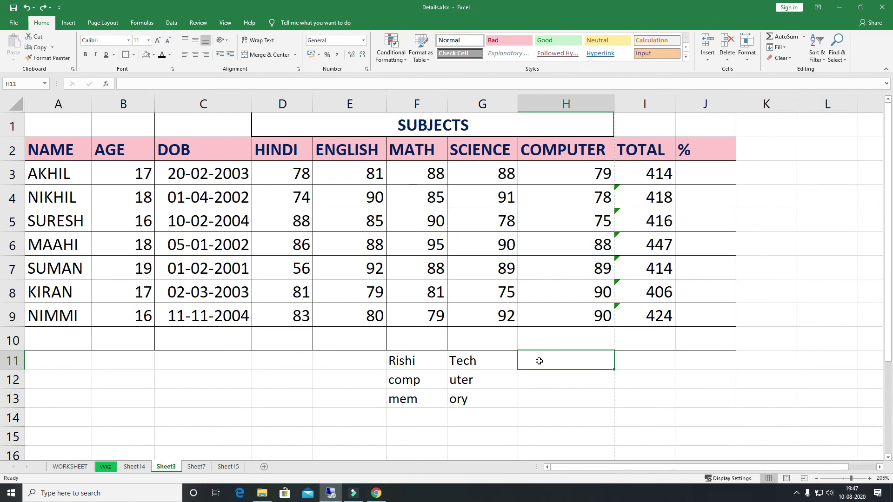
Enter rishitech in H11 as the joined example and Flash Fill the cells below it
{"action": "type", "text": "rishi"}
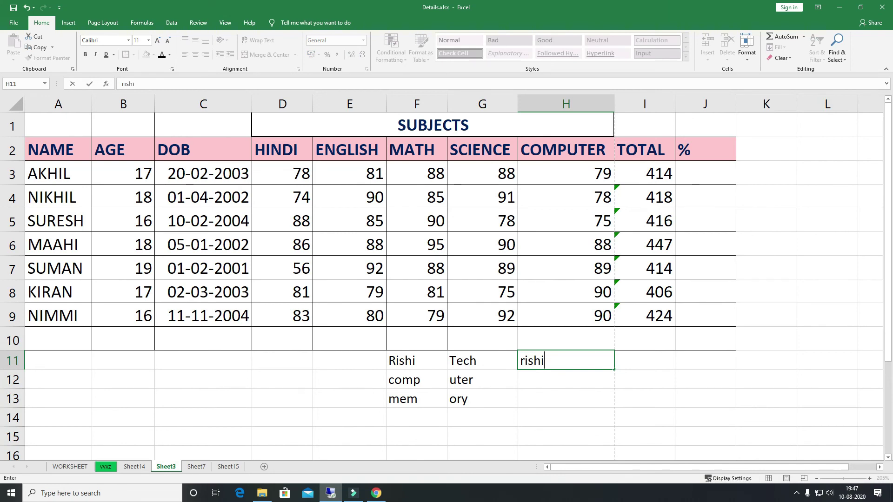
{"action": "type", "text": "tech"}
{"action": "key", "text": "Return"}
{"action": "key", "text": "ctrl+e"}
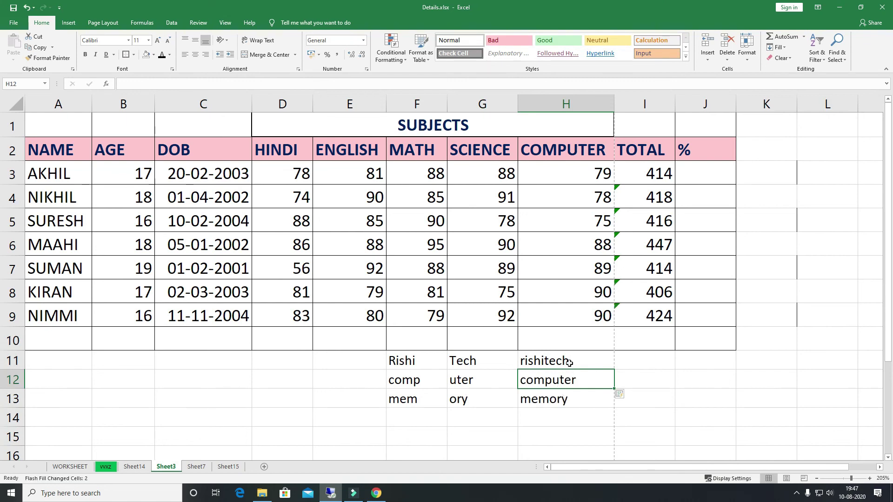
Clear H11:H13, enter RISHITECH in H11 and Flash Fill the joined words in capitals below it
{"action": "left_click_drag", "start_coordinate": [569, 363], "coordinate": [567, 400]}
{"action": "key", "text": "Delete"}
{"action": "key", "text": "BackSpace"}
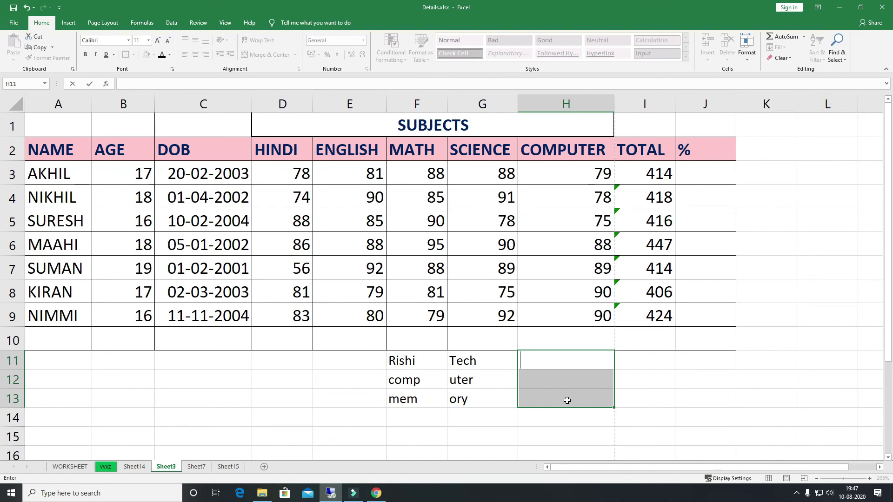
{"action": "type", "text": "RISHITECH"}
{"action": "key", "text": "Return"}
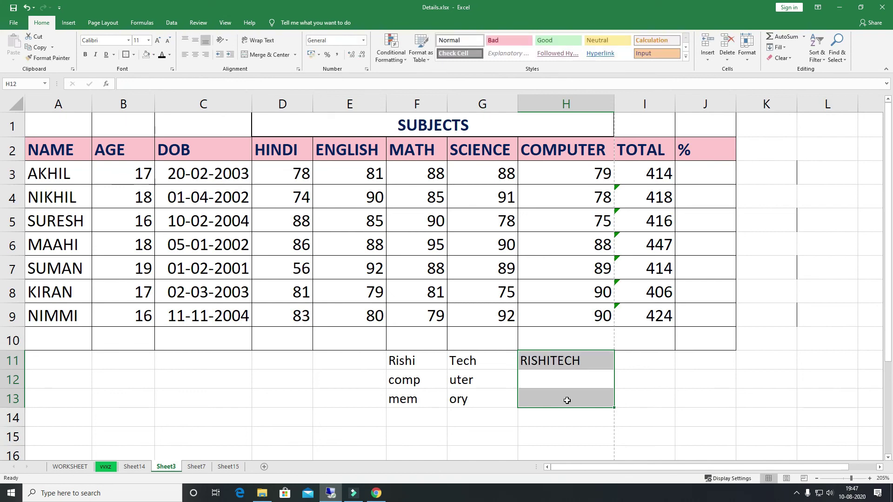
{"action": "key", "text": "ctrl+e"}
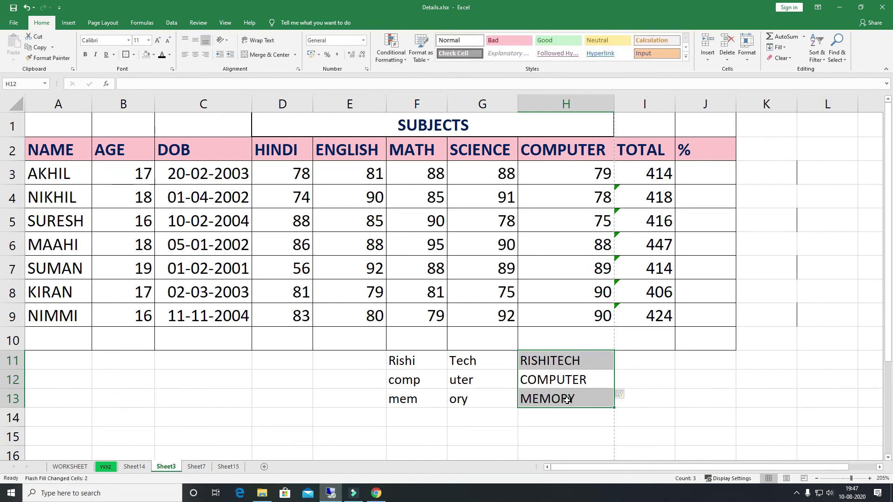
{"action": "left_click", "coordinate": [698, 377]}
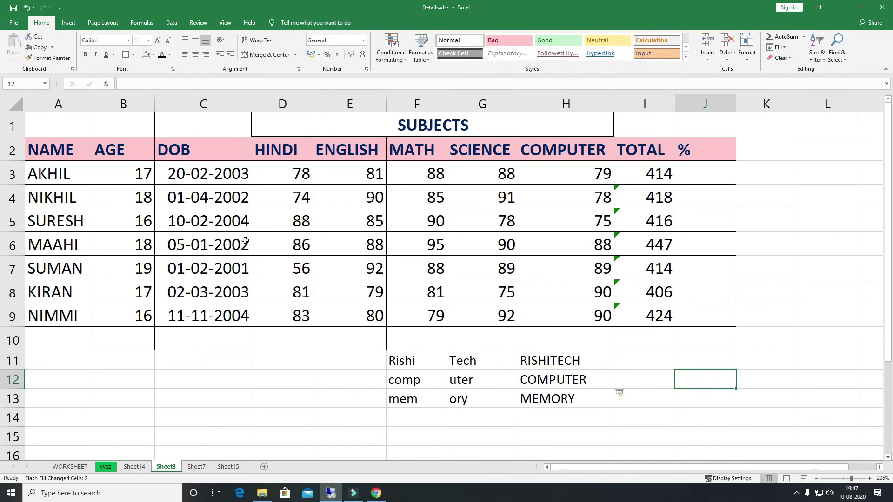
Go to Sheet7 and look over the weekday and "day" columns and the Fill command's options
{"action": "left_click", "coordinate": [76, 180]}
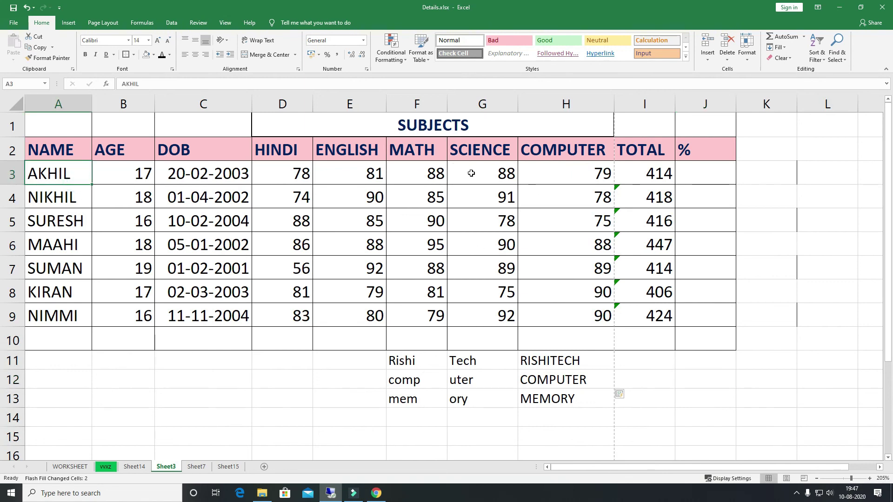
{"action": "key", "text": "ctrl+Page_Down"}
{"action": "left_click", "coordinate": [610, 155]}
{"action": "left_click_drag", "start_coordinate": [614, 227], "coordinate": [601, 291]}
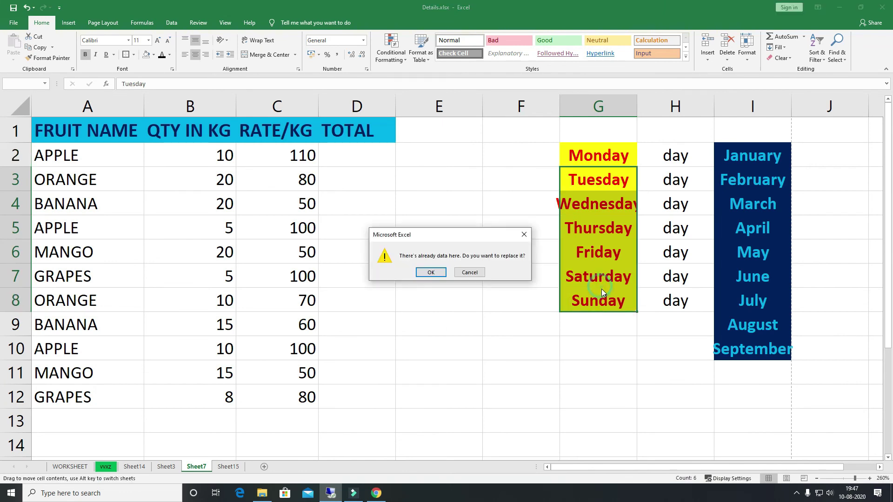
{"action": "left_click", "coordinate": [525, 235]}
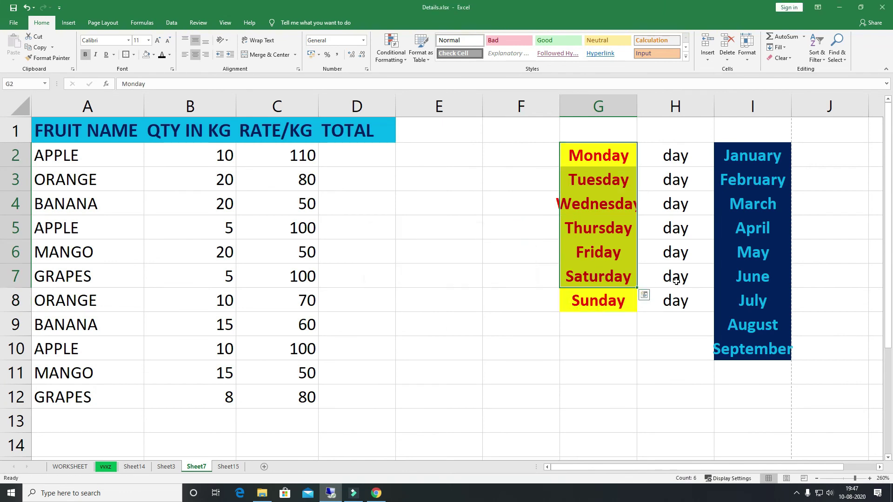
{"action": "left_click", "coordinate": [675, 279]}
{"action": "left_click", "coordinate": [776, 47]}
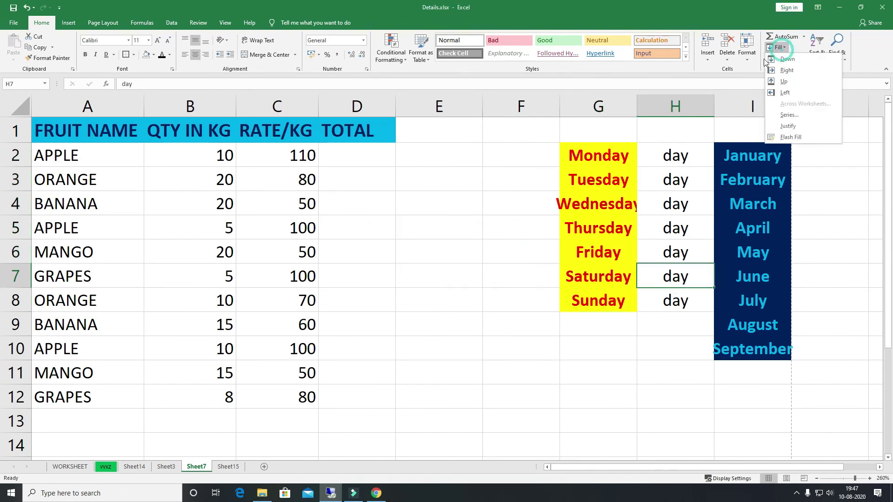
{"action": "left_click", "coordinate": [575, 289]}
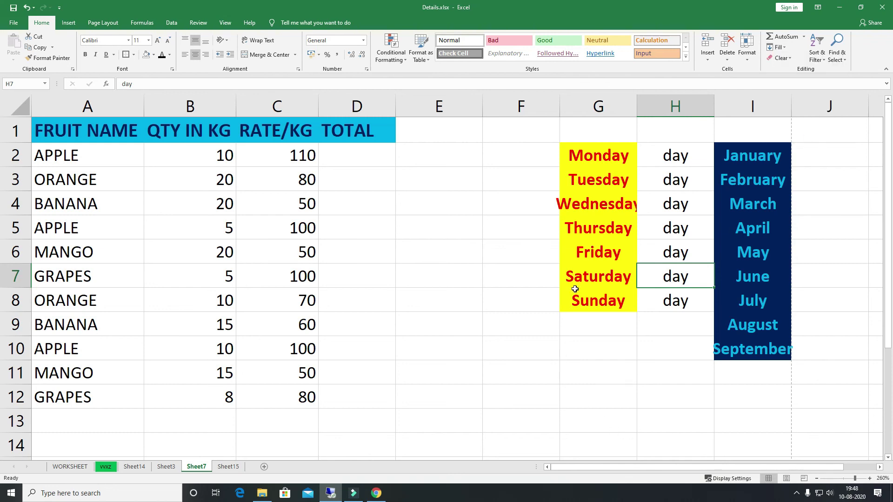